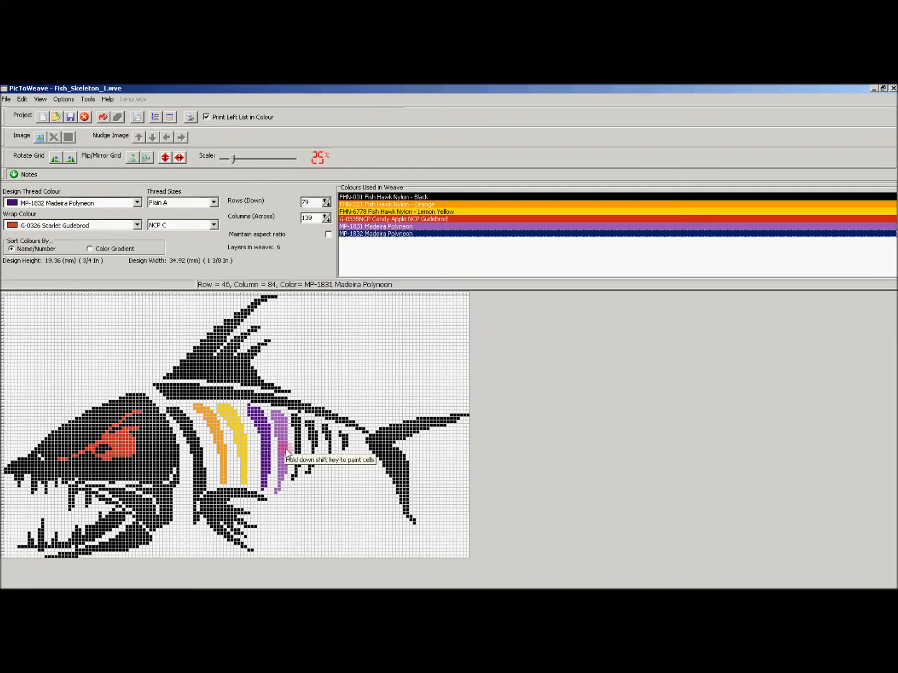
Generate the coloured left list for the fish weave and review the rows containing the two purple threads.
click(156, 118)
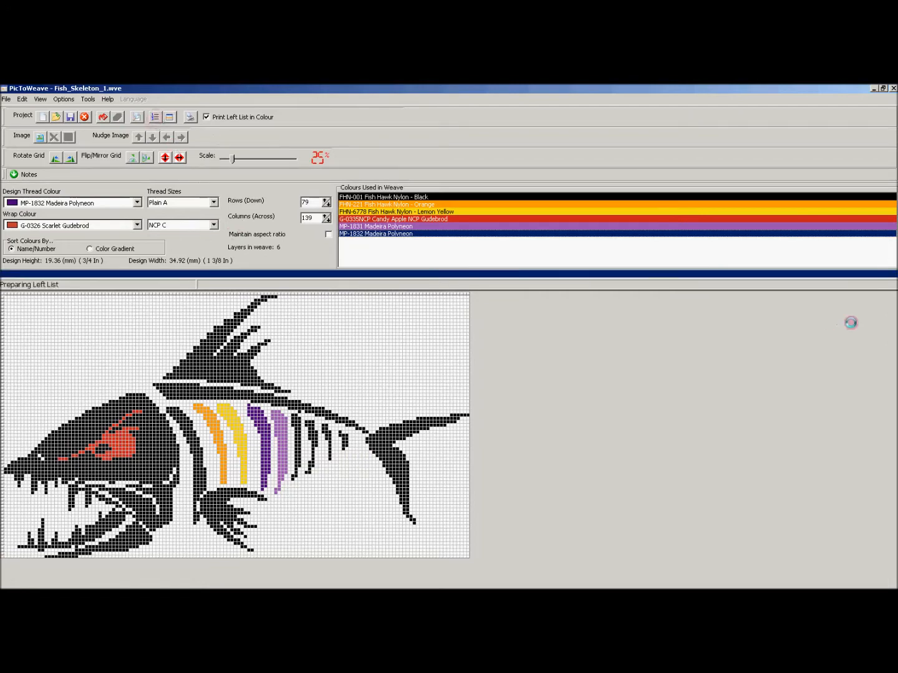
drag(633, 290, 624, 383)
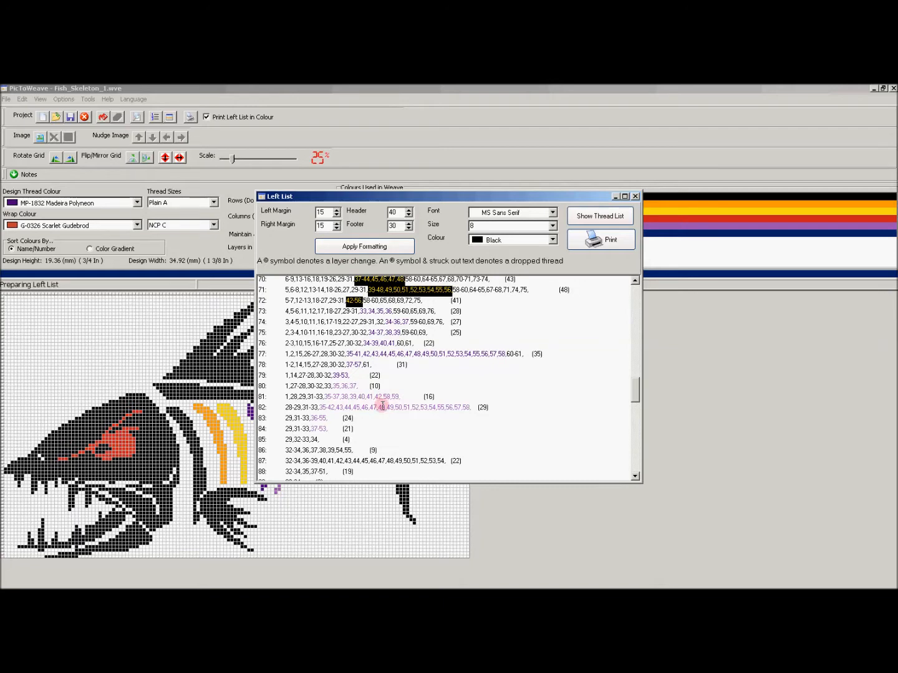
click(635, 197)
Generate the thread list and review how the two Madeira Polyneon purples are listed by layer.
click(168, 116)
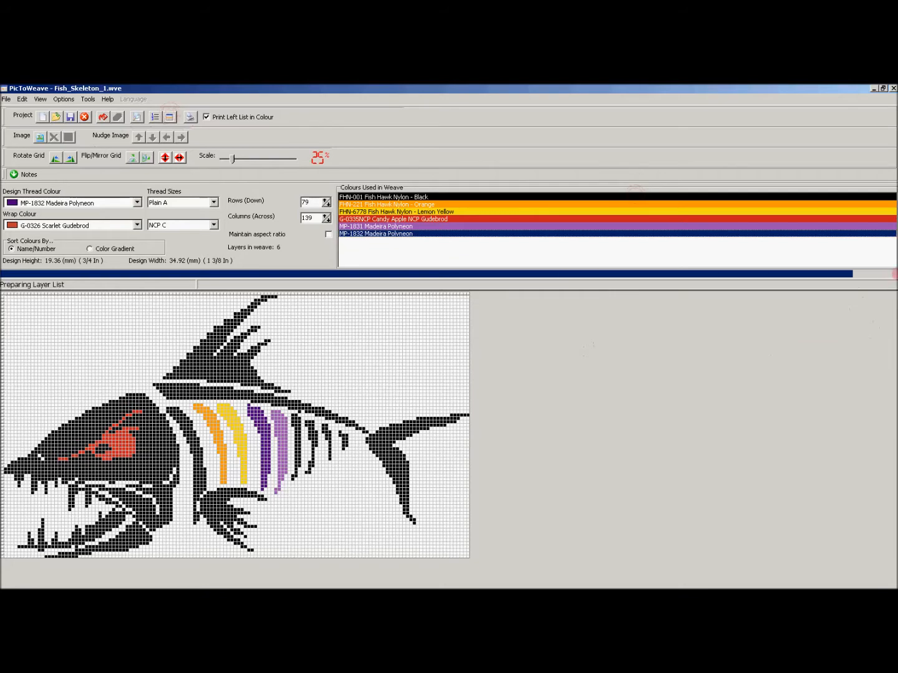
drag(642, 434, 643, 357)
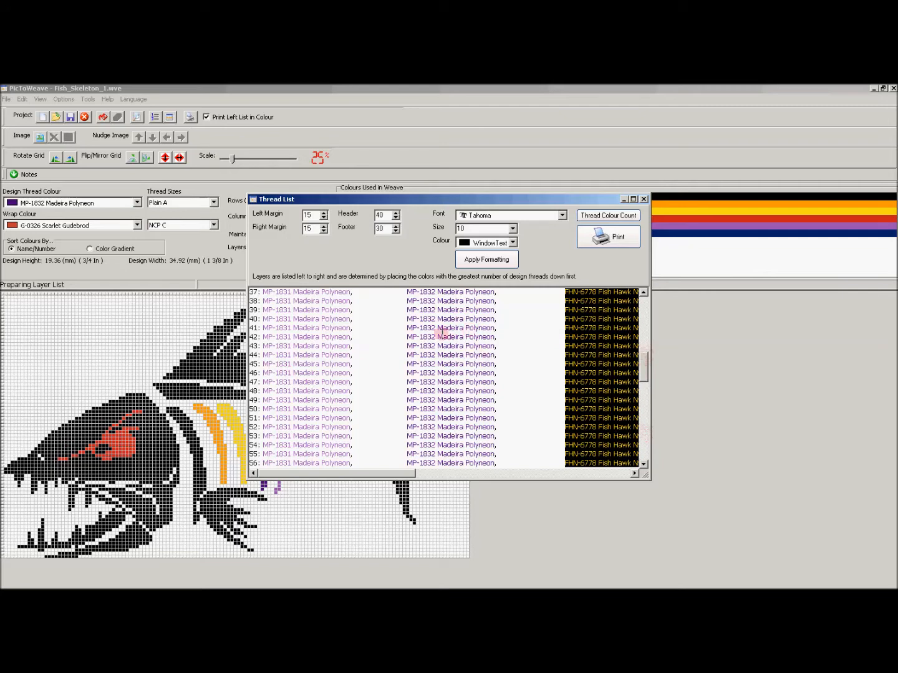
click(643, 200)
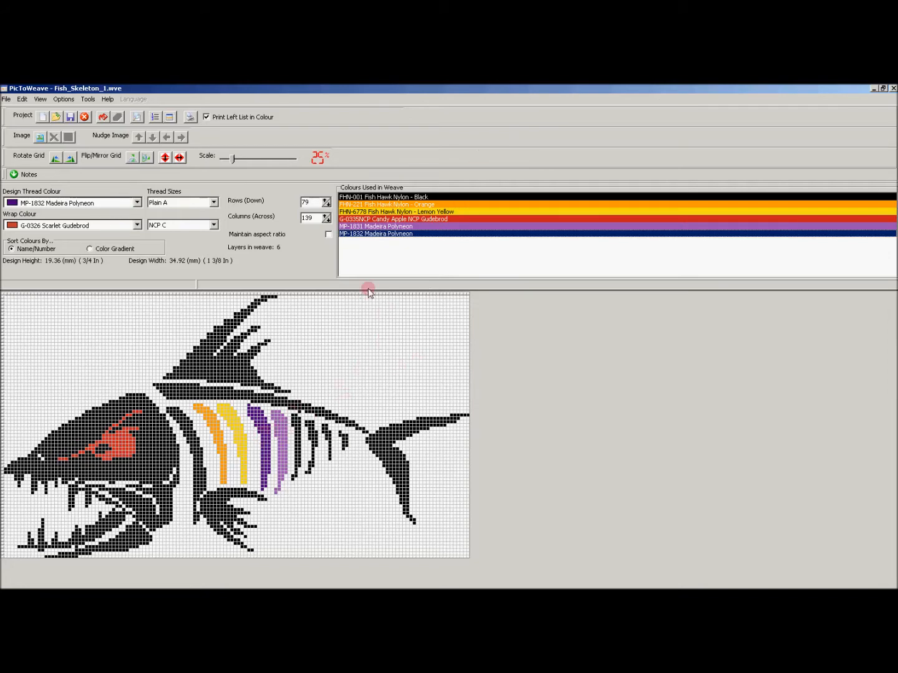
Exchange the MP-1832 Madeira Polyneon colour in the weave for PW552 Prowrap Neon Green.
click(382, 235)
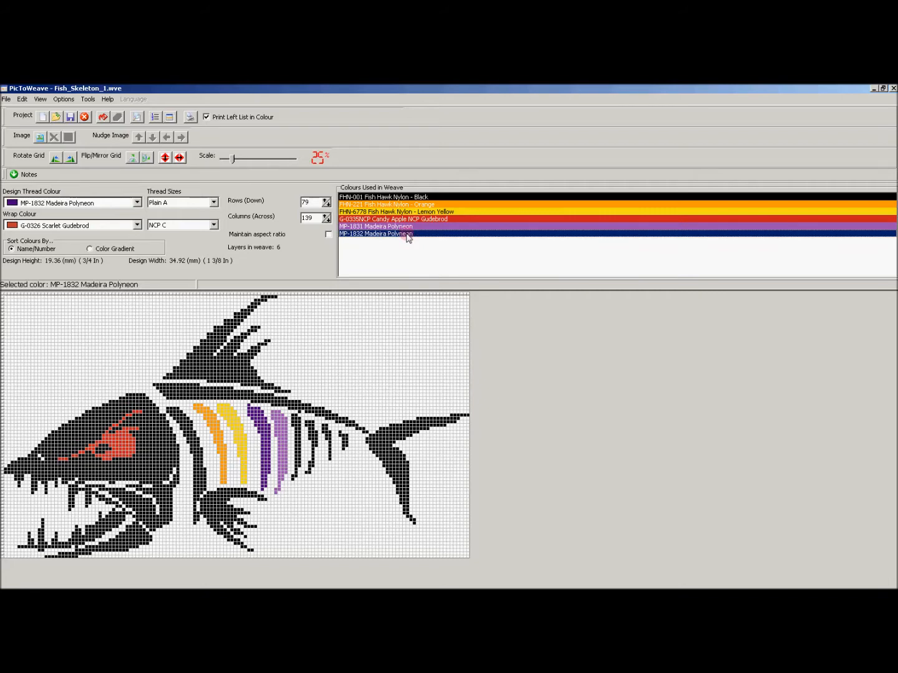
click(23, 99)
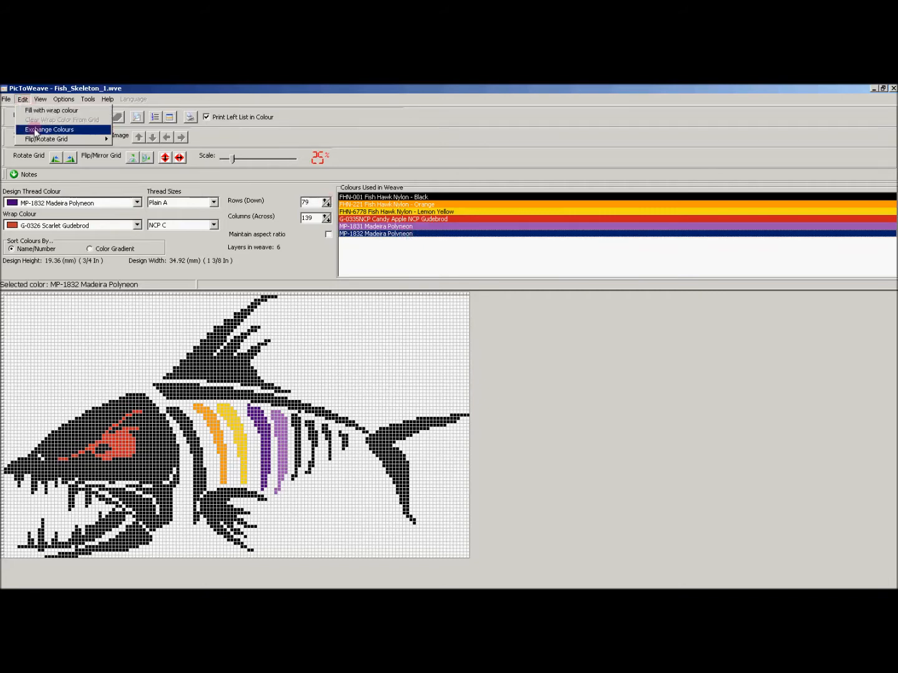
click(36, 129)
click(544, 354)
drag(546, 399, 545, 423)
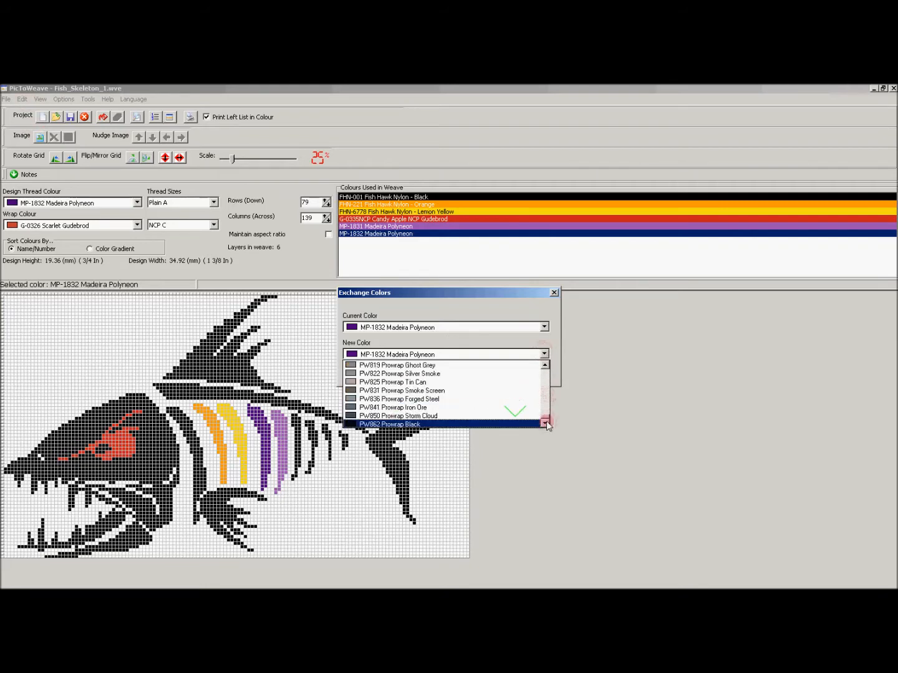
drag(541, 402, 540, 398)
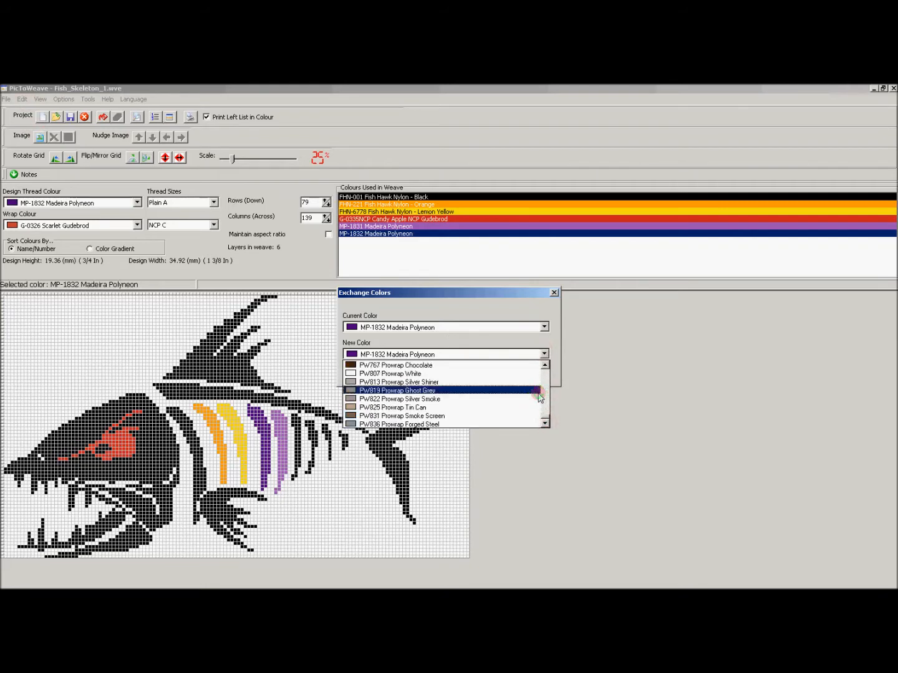
scroll(540, 397, up, 10)
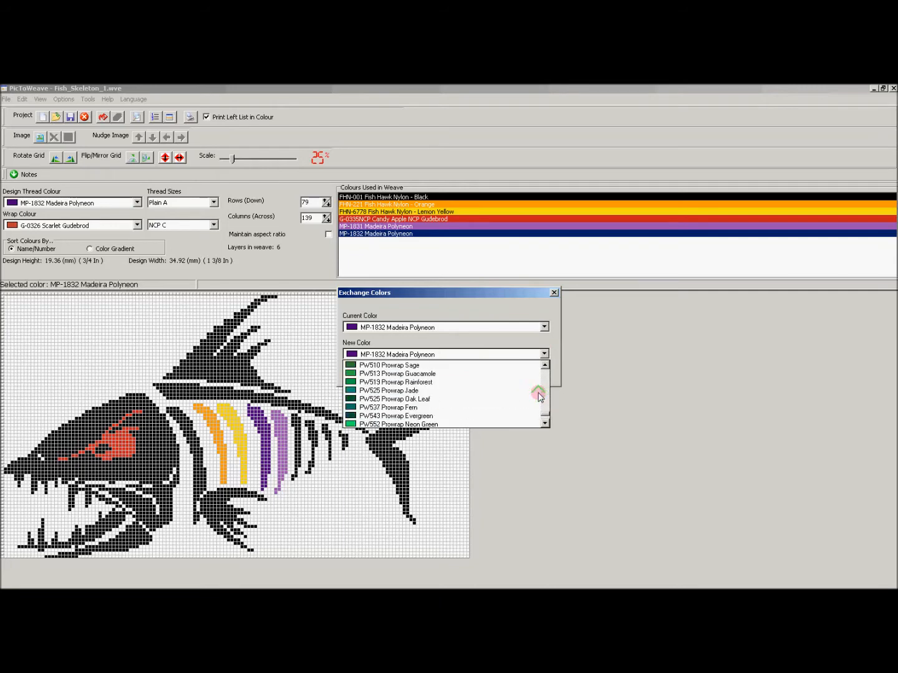
click(483, 425)
click(451, 374)
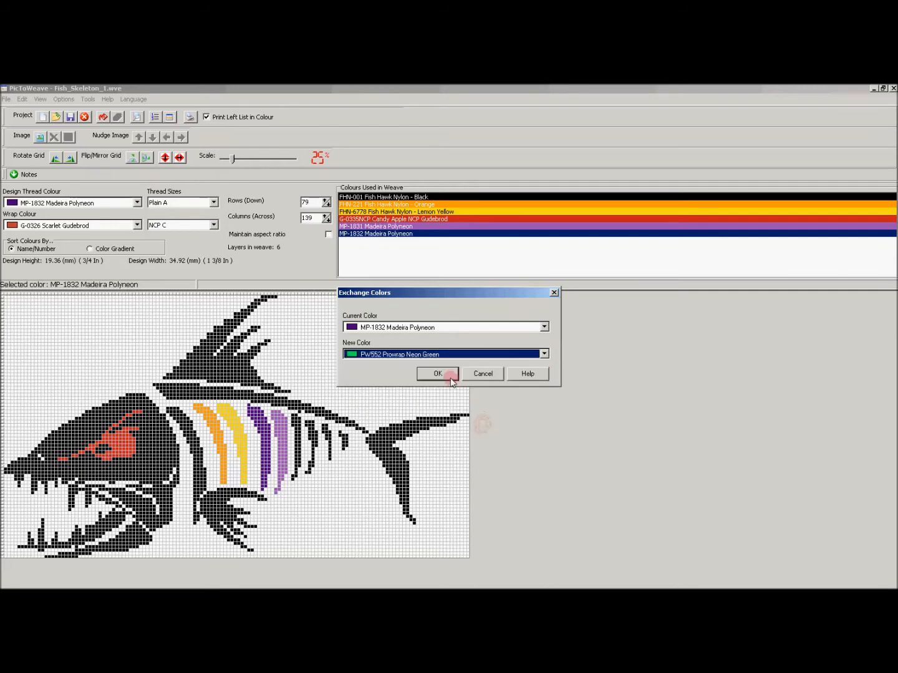
click(417, 356)
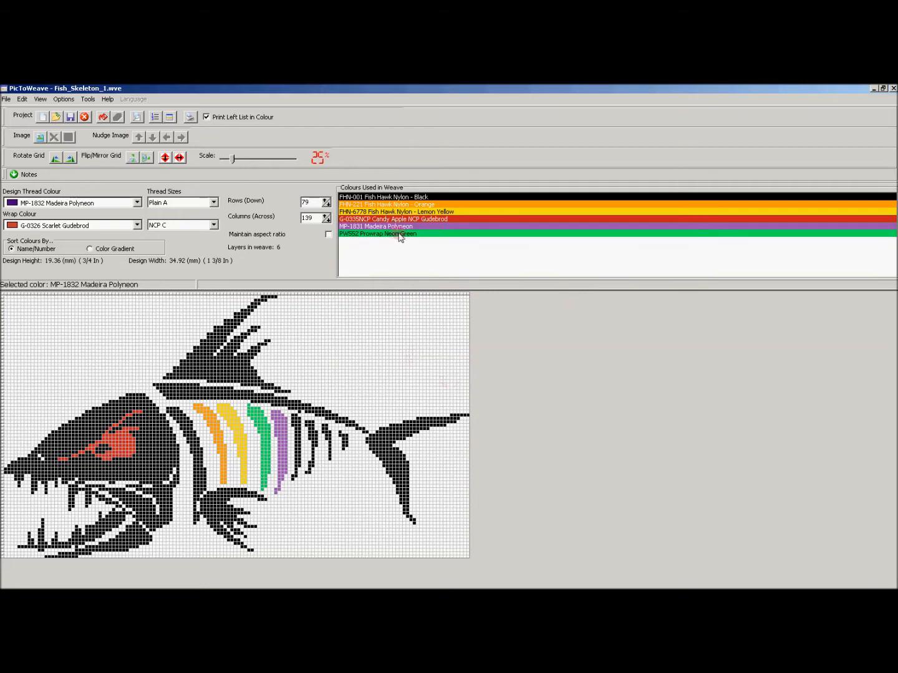
Make MP-1831 Madeira Polyneon the design thread colour, and regenerate the left list to review the green and purple rows.
click(400, 235)
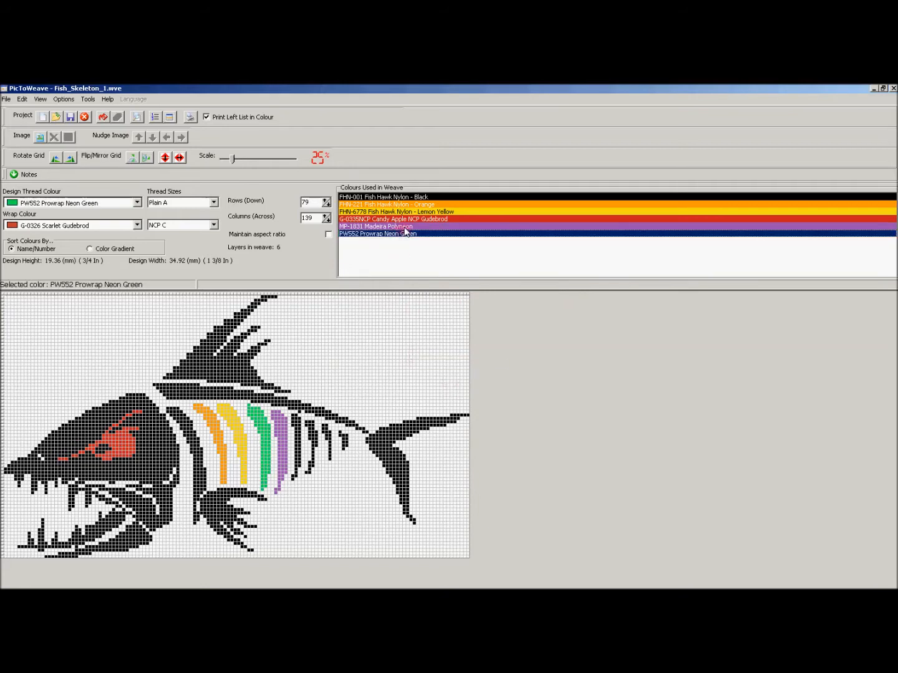
click(405, 226)
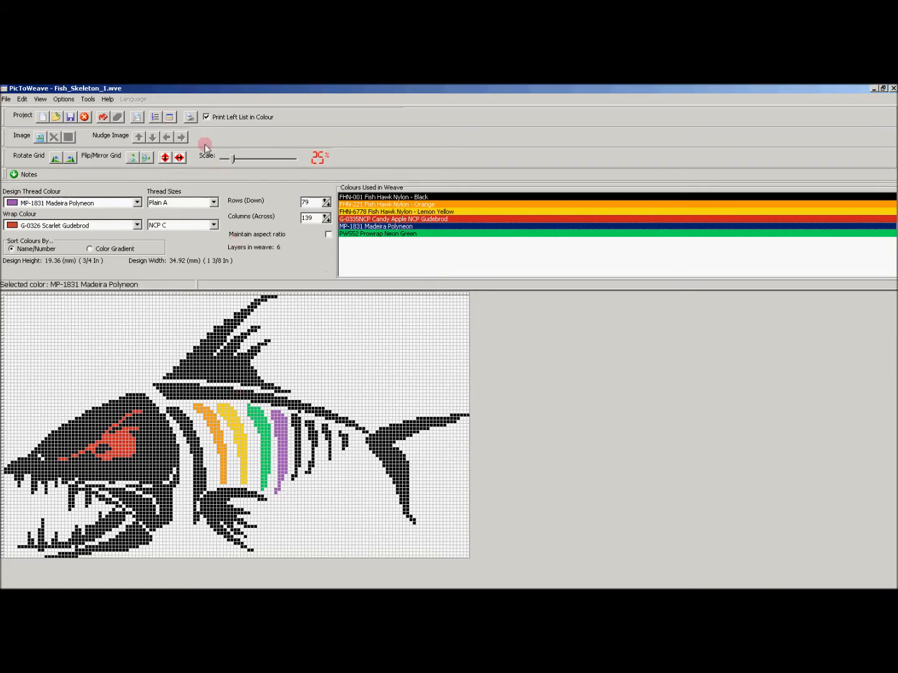
drag(152, 110, 222, 128)
click(149, 117)
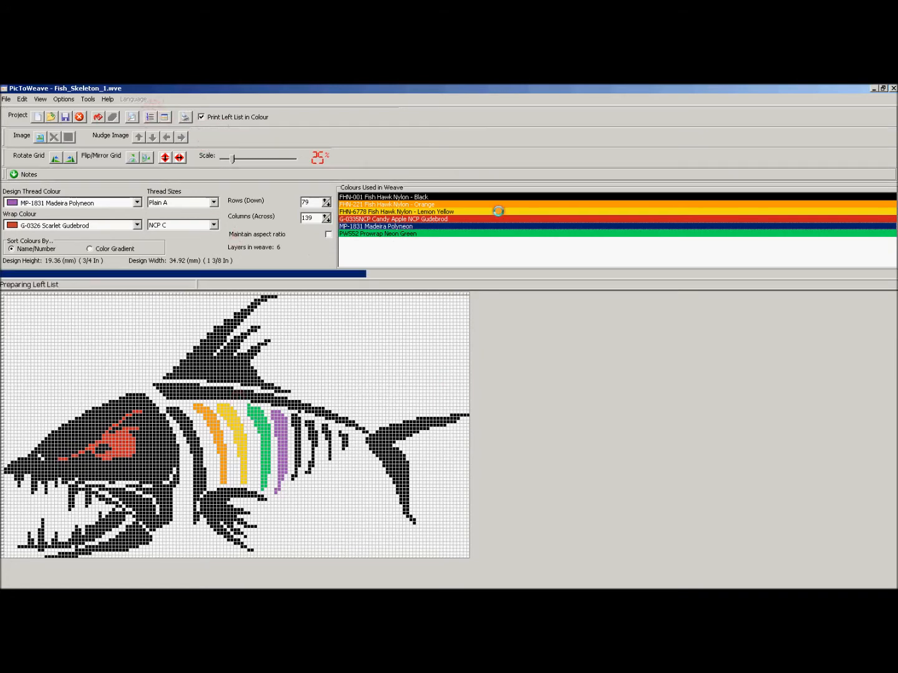
drag(633, 292, 636, 384)
scroll(636, 383, down, 1)
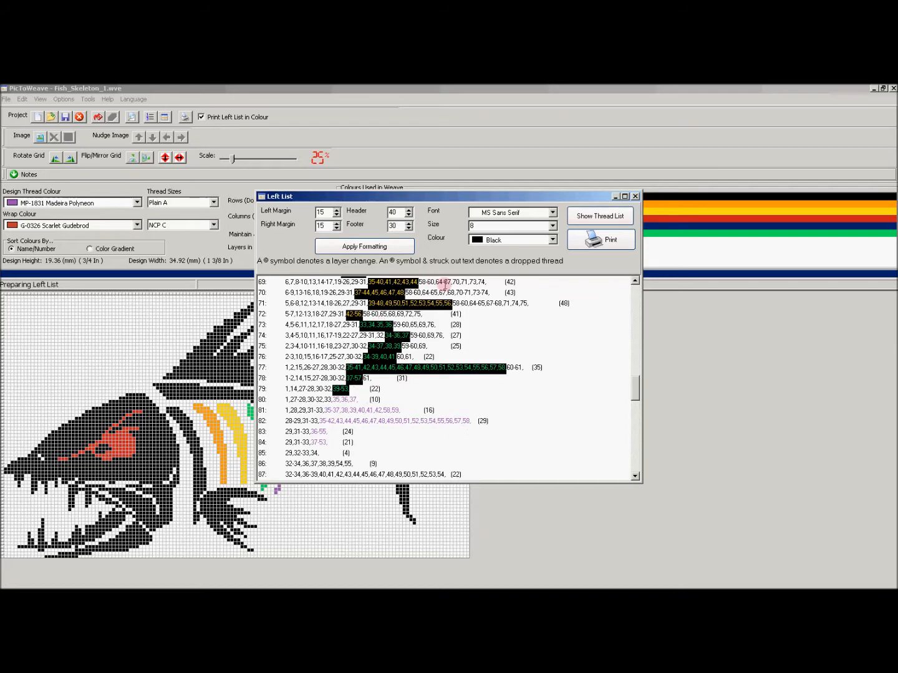
click(635, 197)
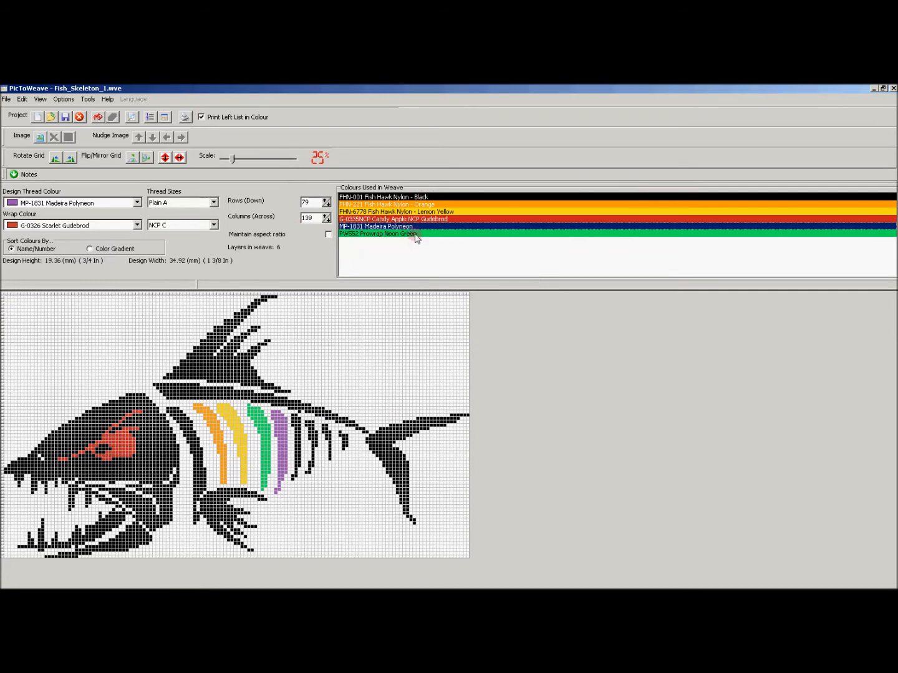
Check the layer list settings for the option to use thread alias names.
click(64, 99)
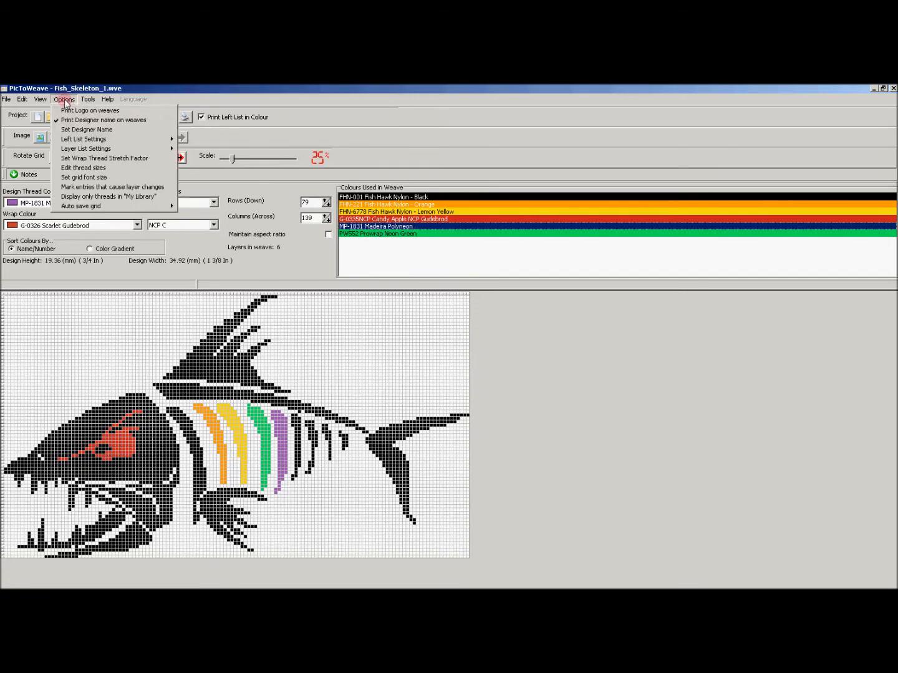
mouse_move(93, 148)
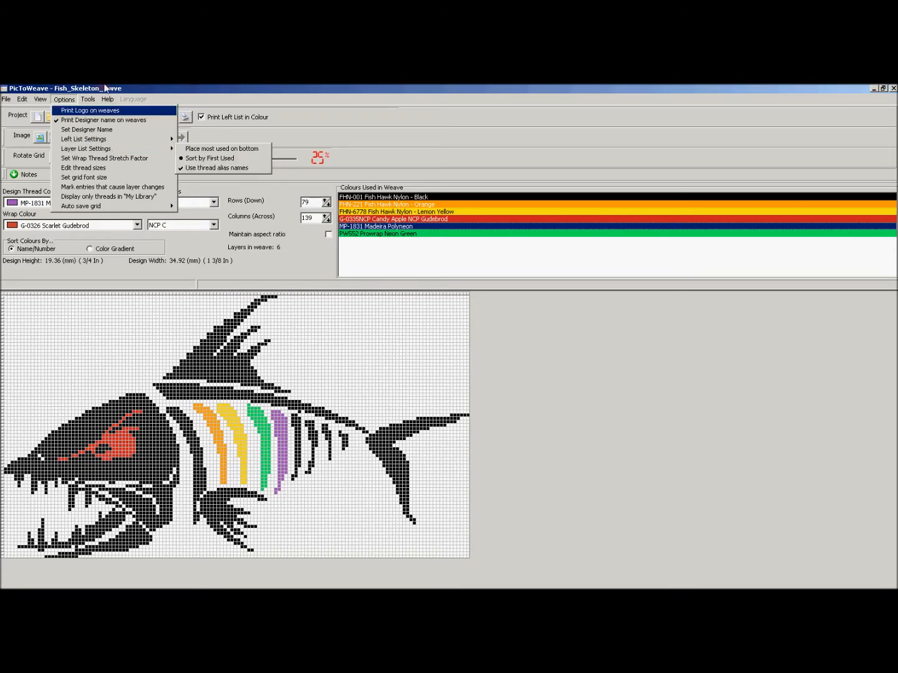
click(258, 169)
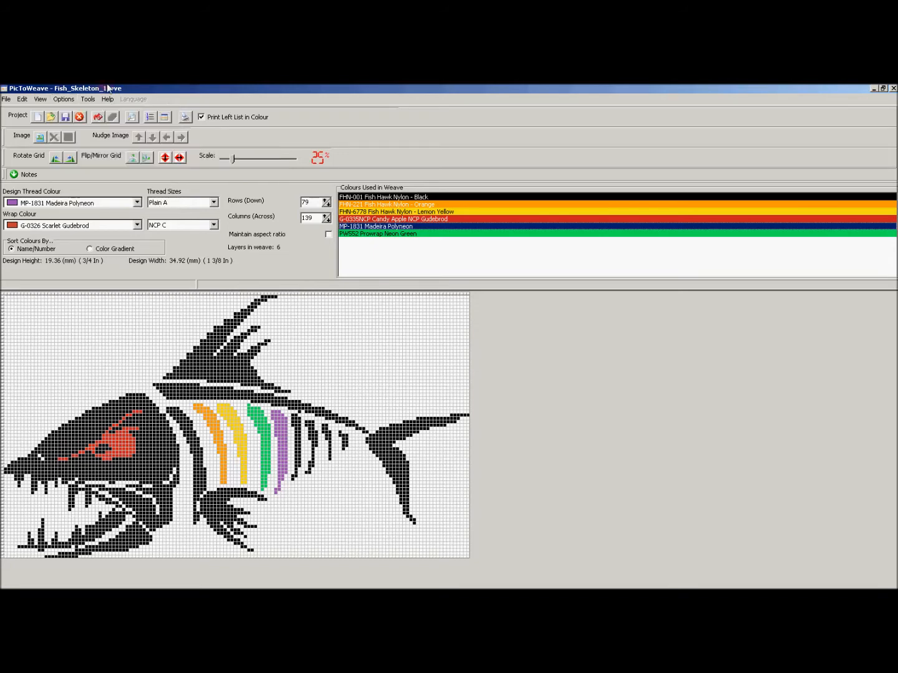
Give the PW552 Prowrap Neon Green thread the alias "MP832 Mauve" and save it.
click(87, 100)
click(142, 186)
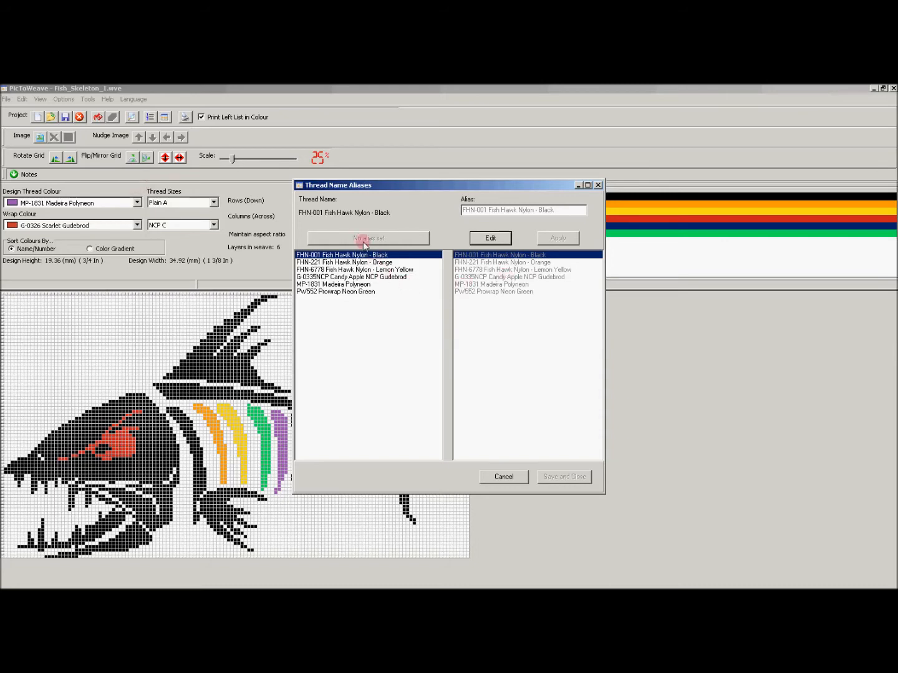
click(350, 293)
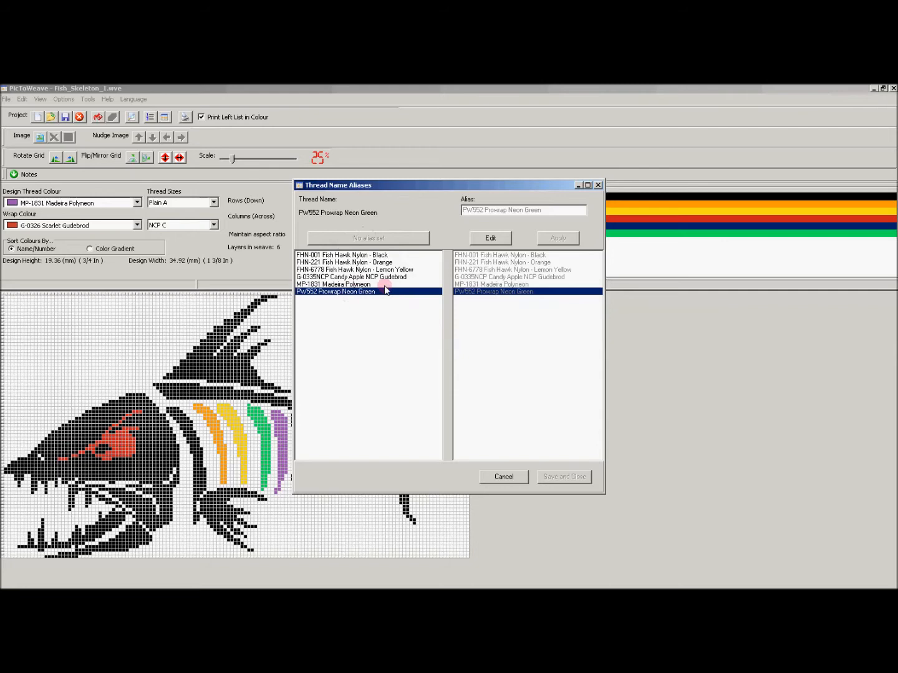
click(491, 238)
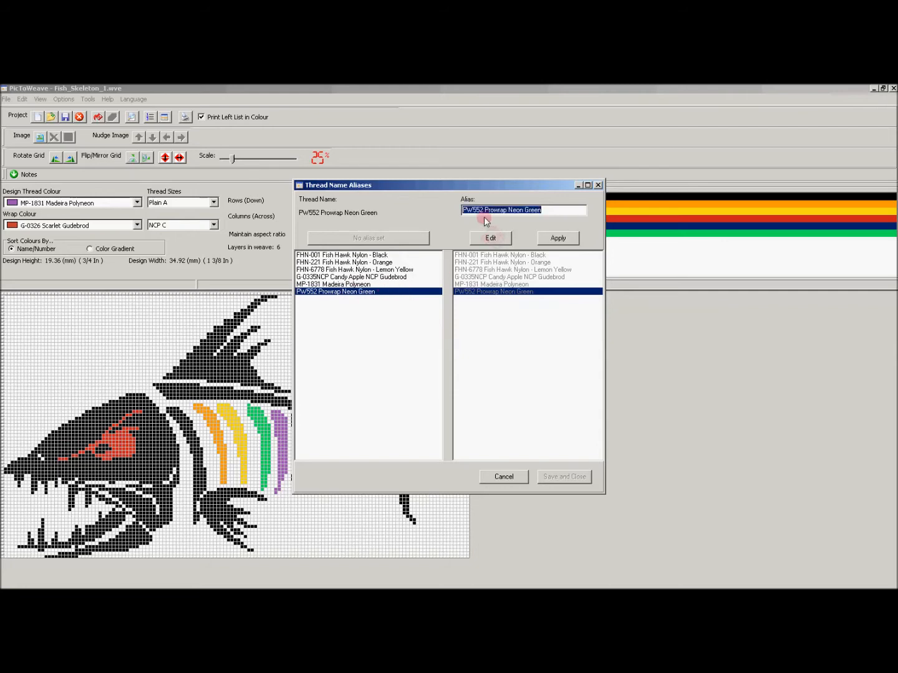
text(MP)
text(832)
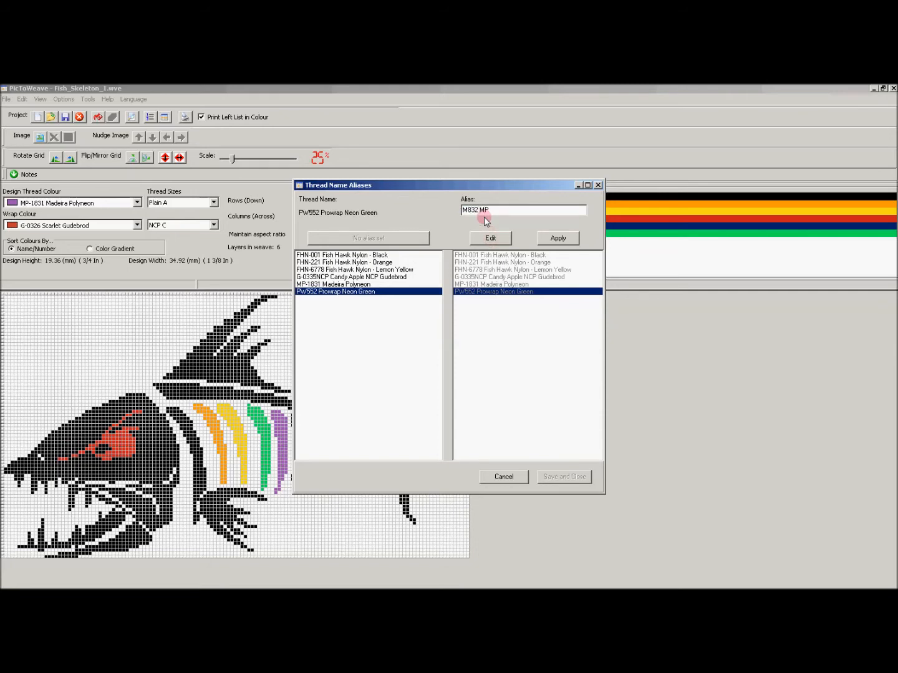
text( Mauve)
text(P)
click(556, 238)
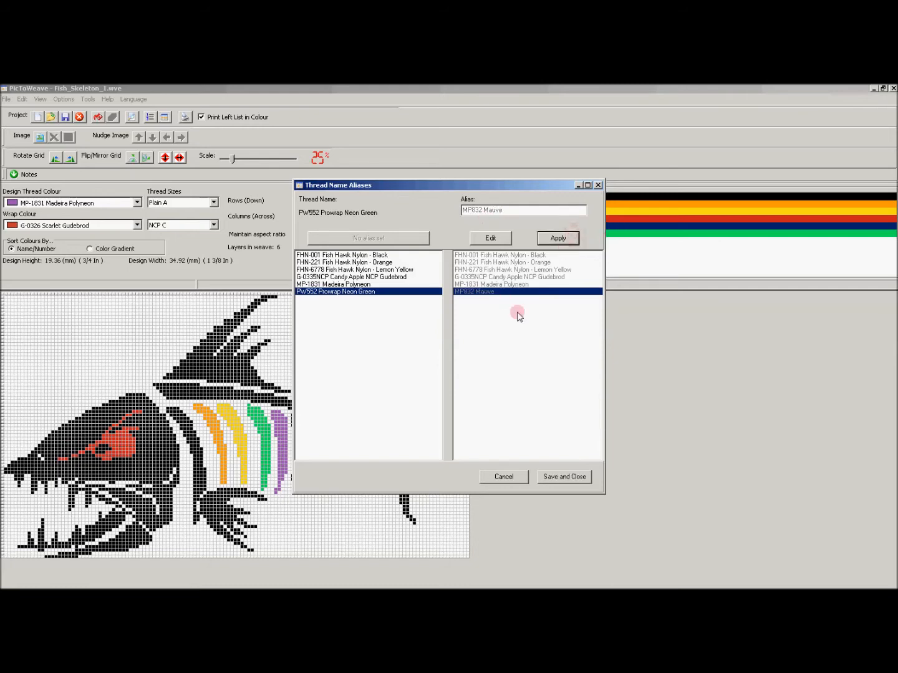
click(564, 479)
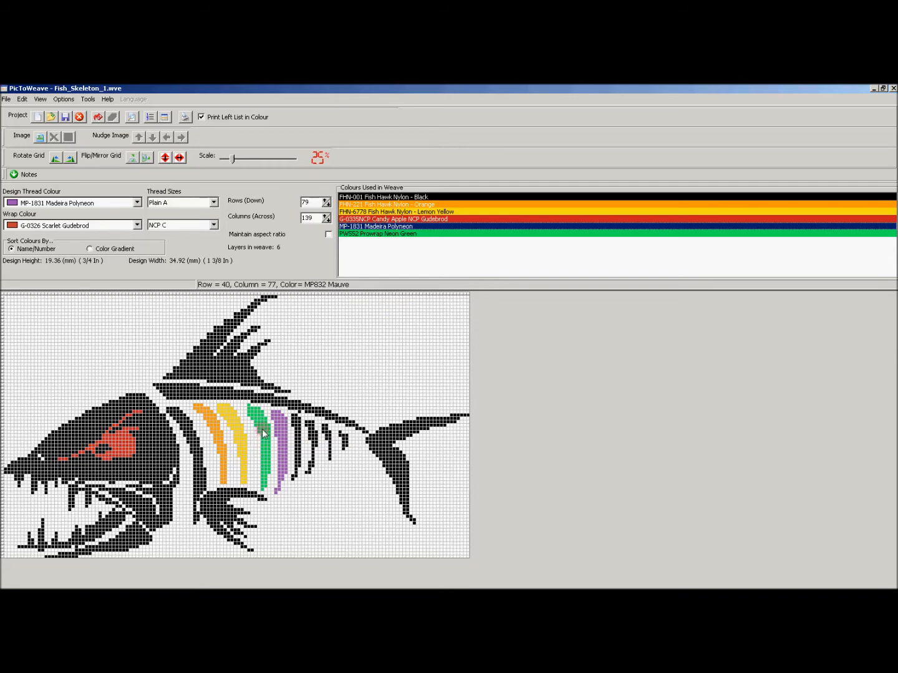
Correct the alias of the PW552 Prowrap Neon Green thread to "MP1832 Mauve" and save it.
click(88, 99)
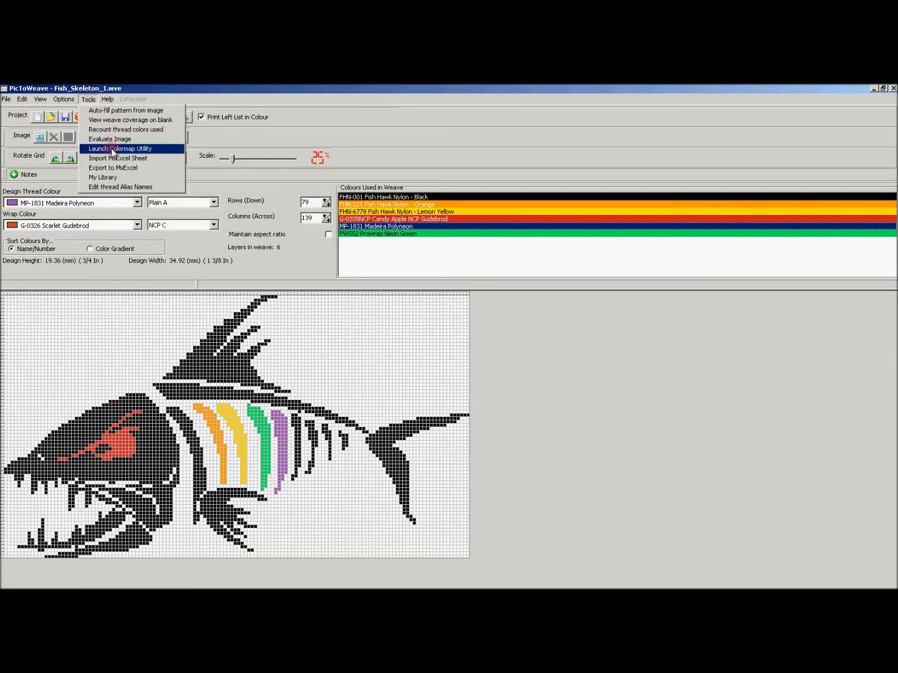
click(109, 190)
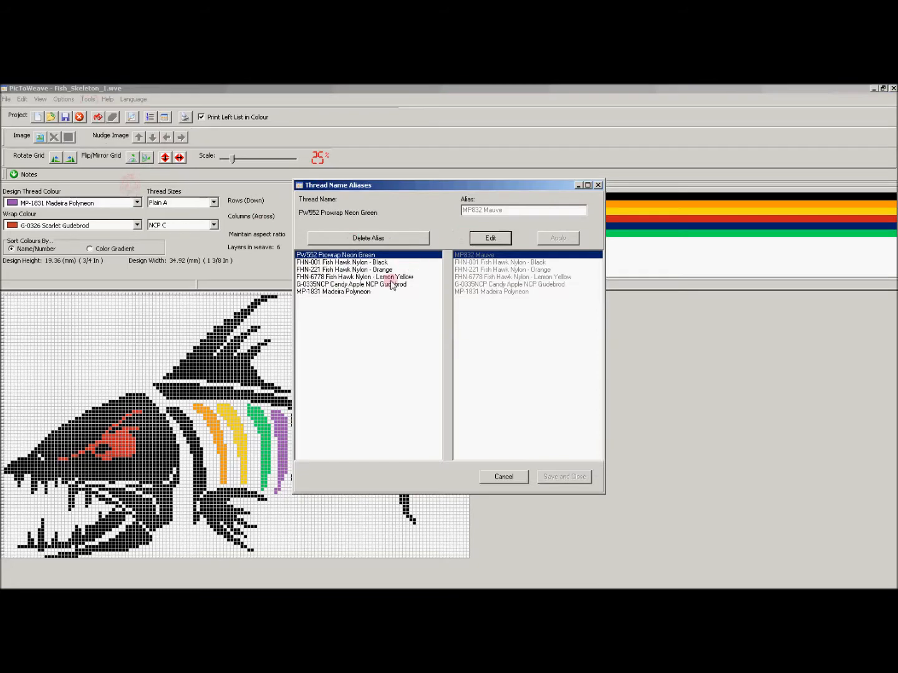
click(367, 292)
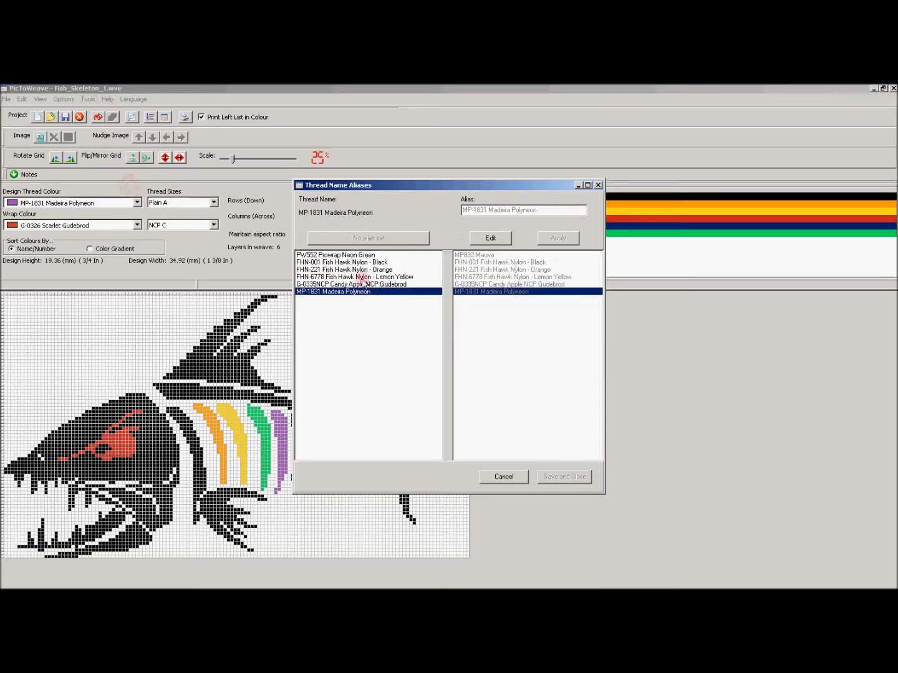
click(351, 255)
click(496, 244)
click(478, 243)
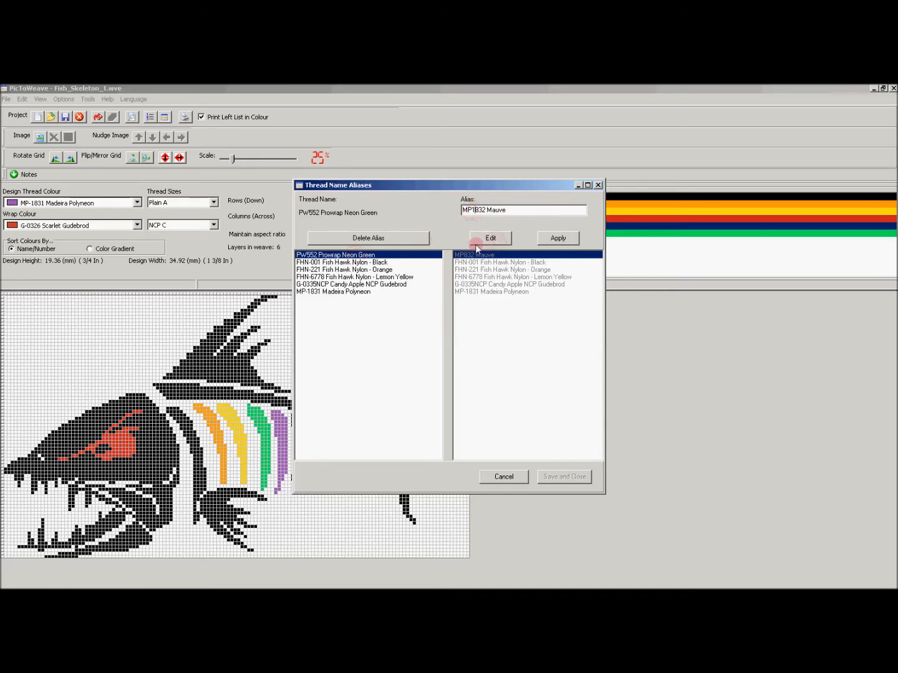
click(551, 237)
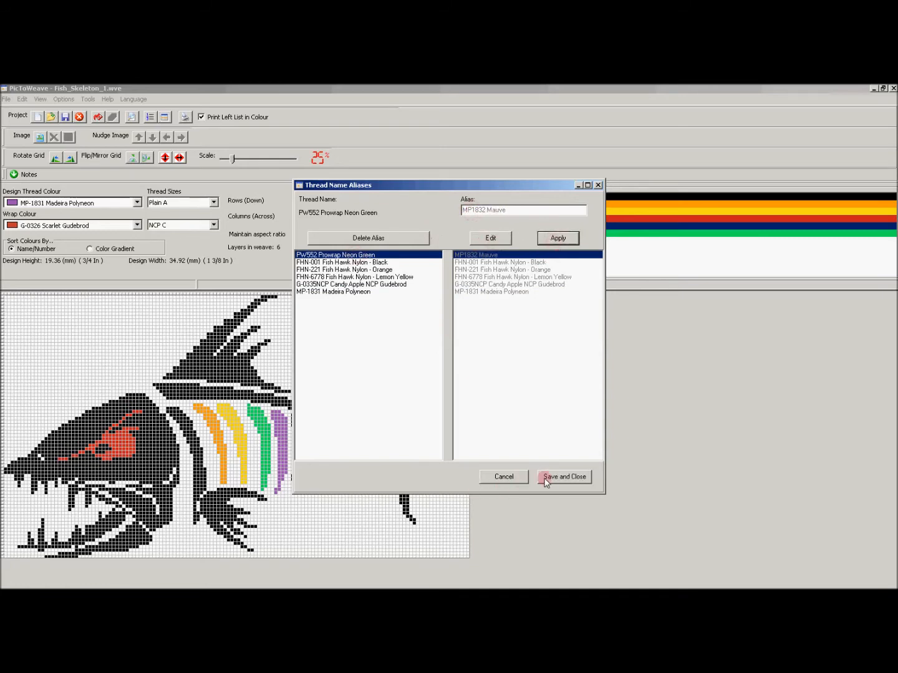
click(520, 478)
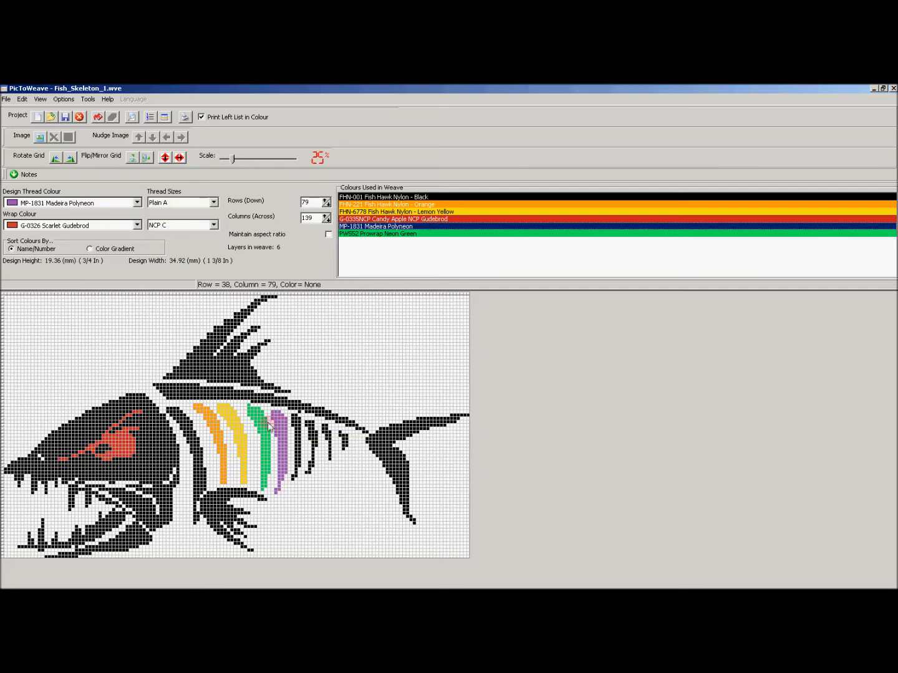
Generate the left list again and review the rows woven with the aliased green thread.
click(149, 118)
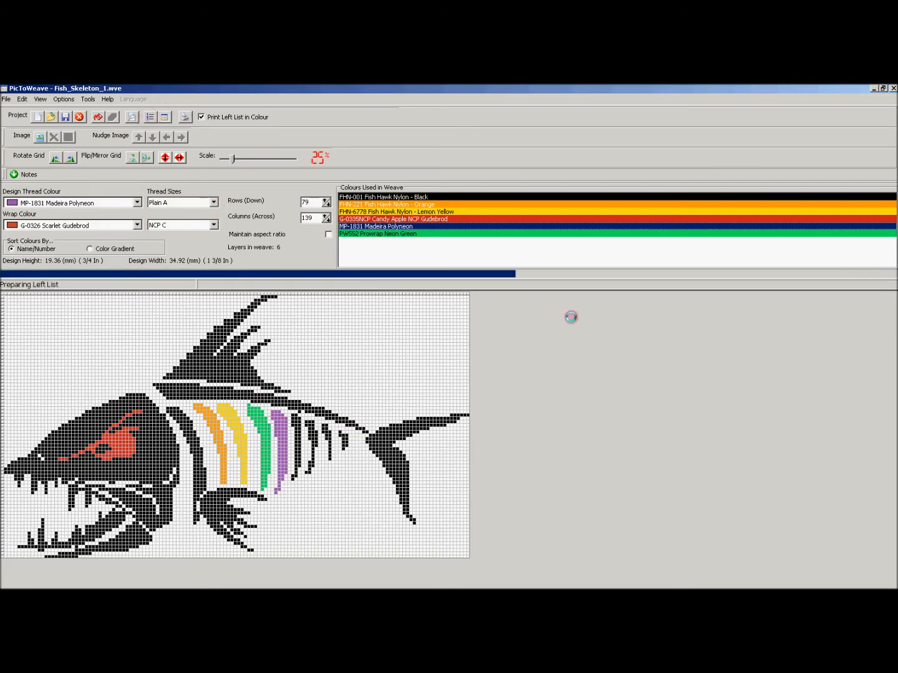
drag(634, 297, 635, 387)
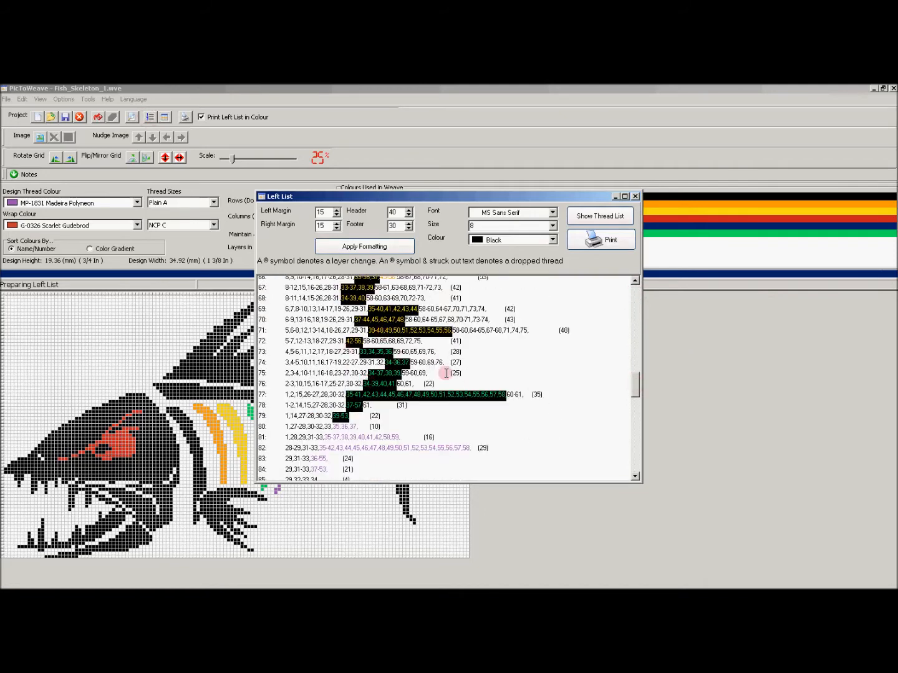
click(636, 196)
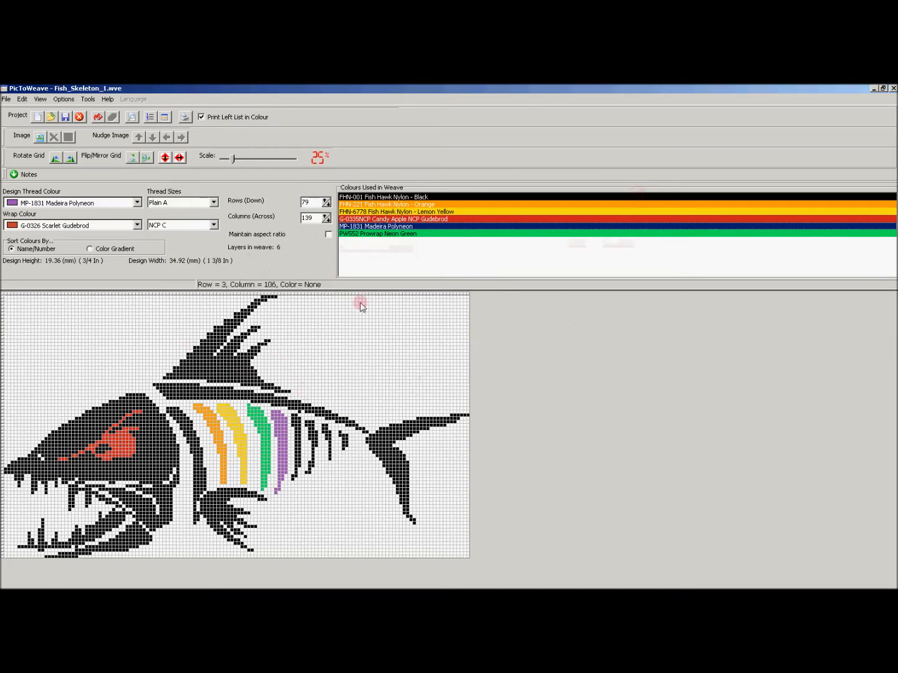
Generate the layer list, review how the aliased green thread appears in its rows, and close it.
click(165, 117)
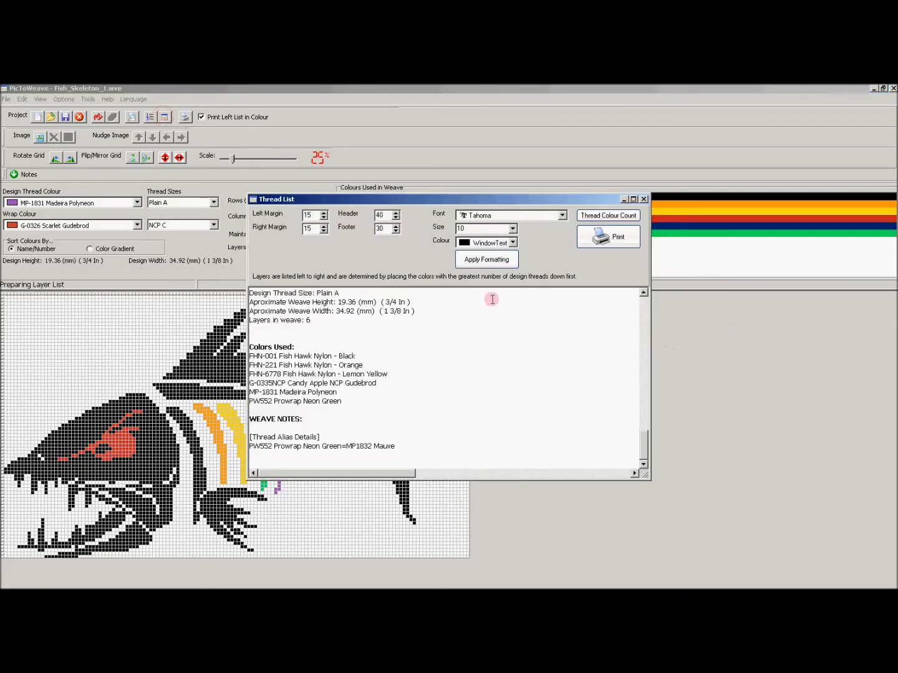
drag(644, 439, 625, 341)
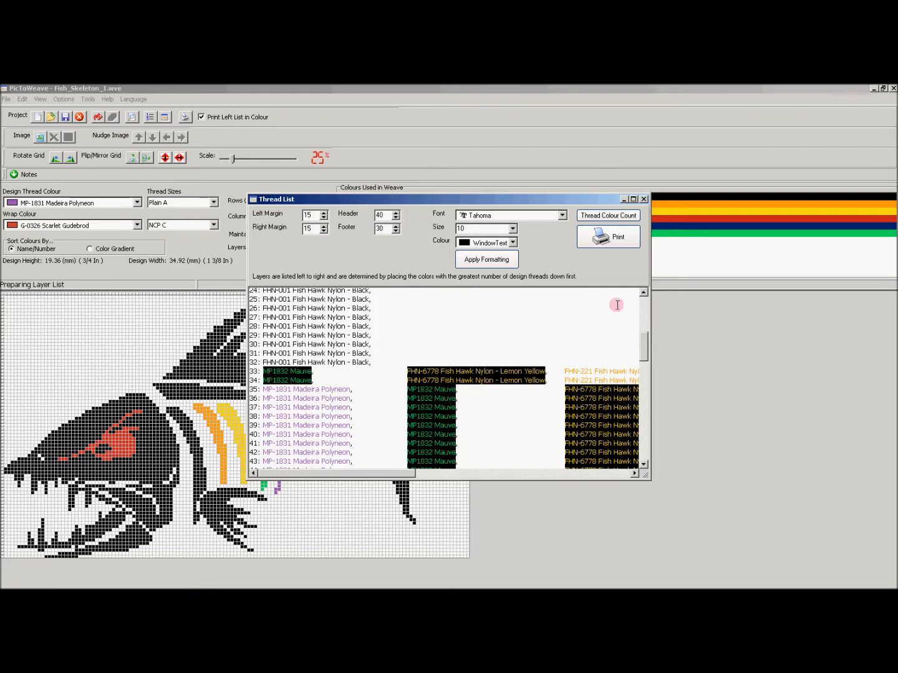
drag(645, 339, 645, 306)
click(643, 199)
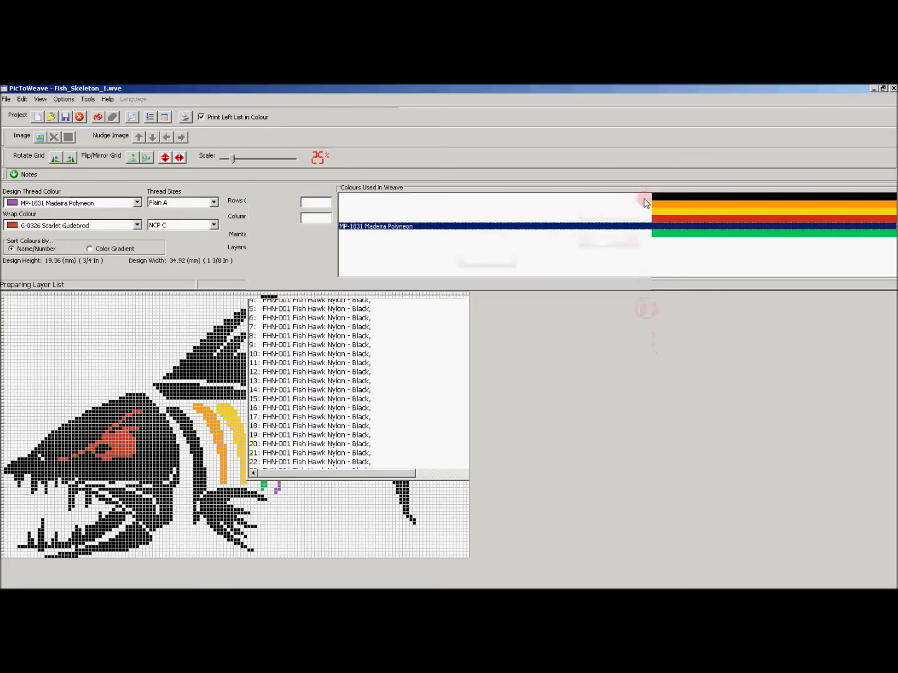
click(429, 227)
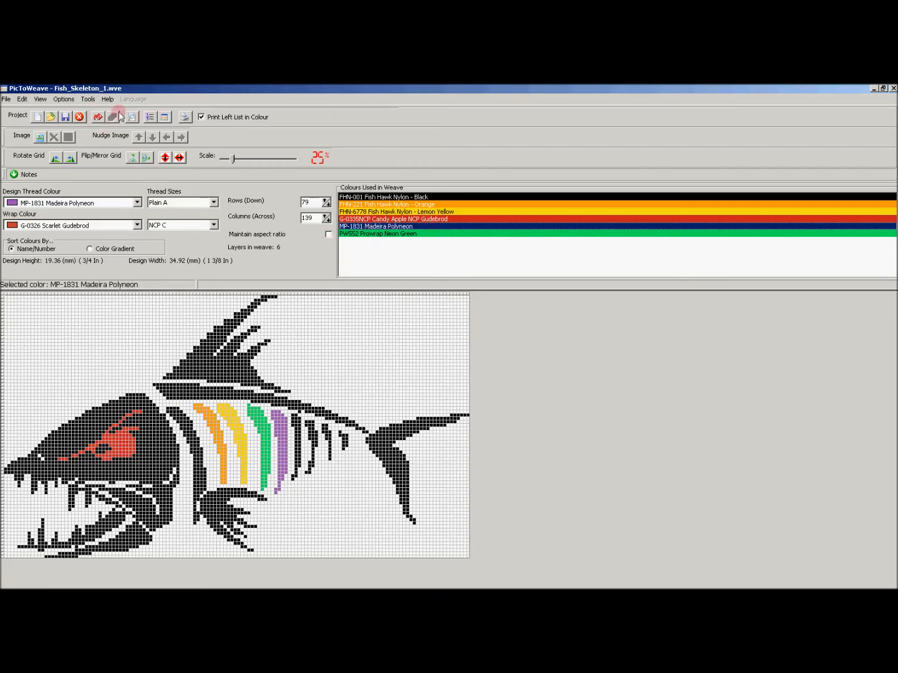
Give the FHN-001 Fish Hawk Nylon - Black thread the shortened alias "FHN-001 Black".
click(88, 99)
click(121, 185)
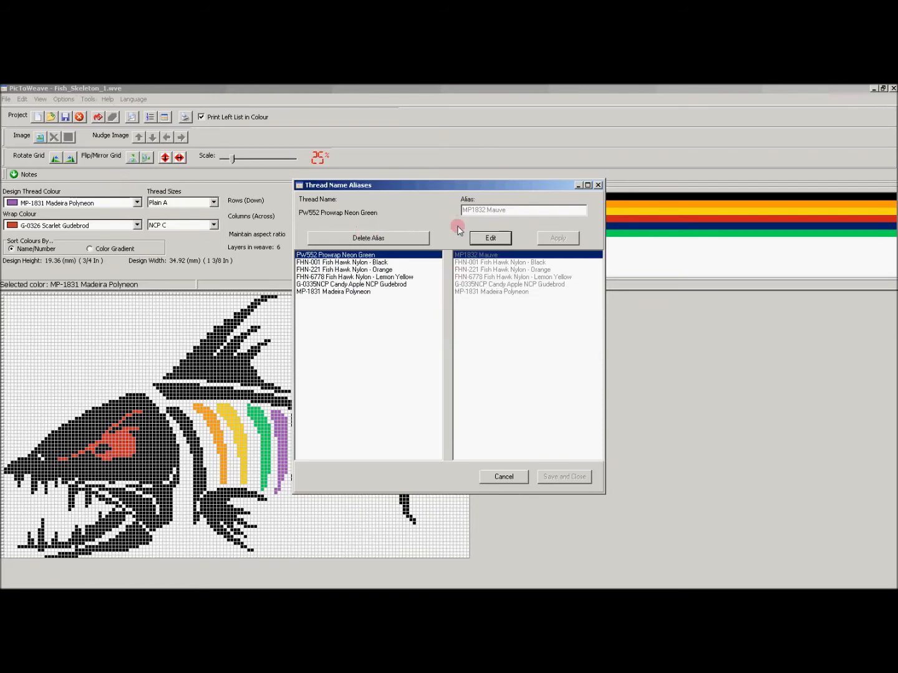
click(468, 261)
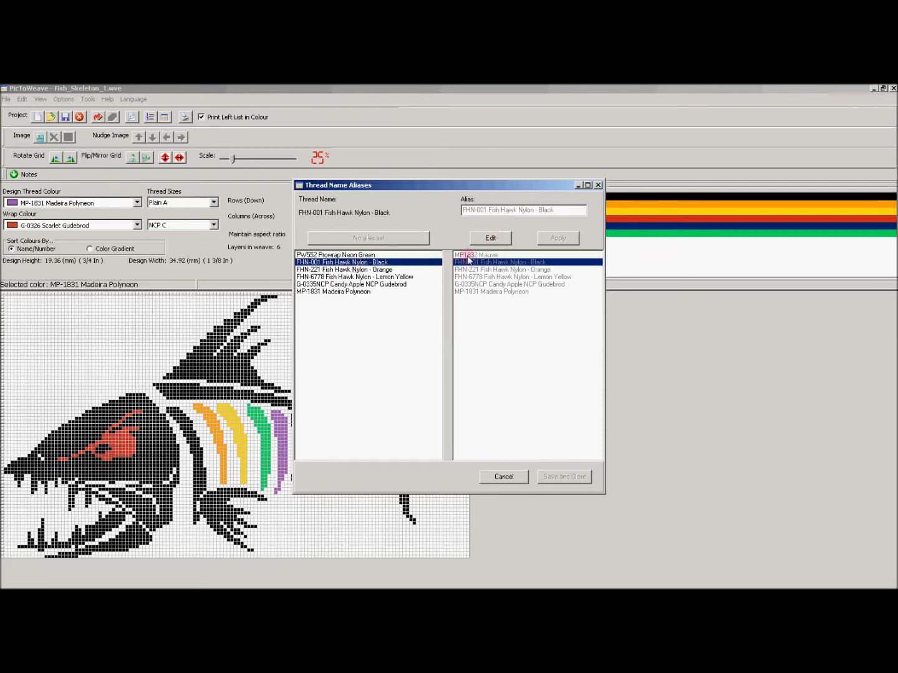
click(489, 237)
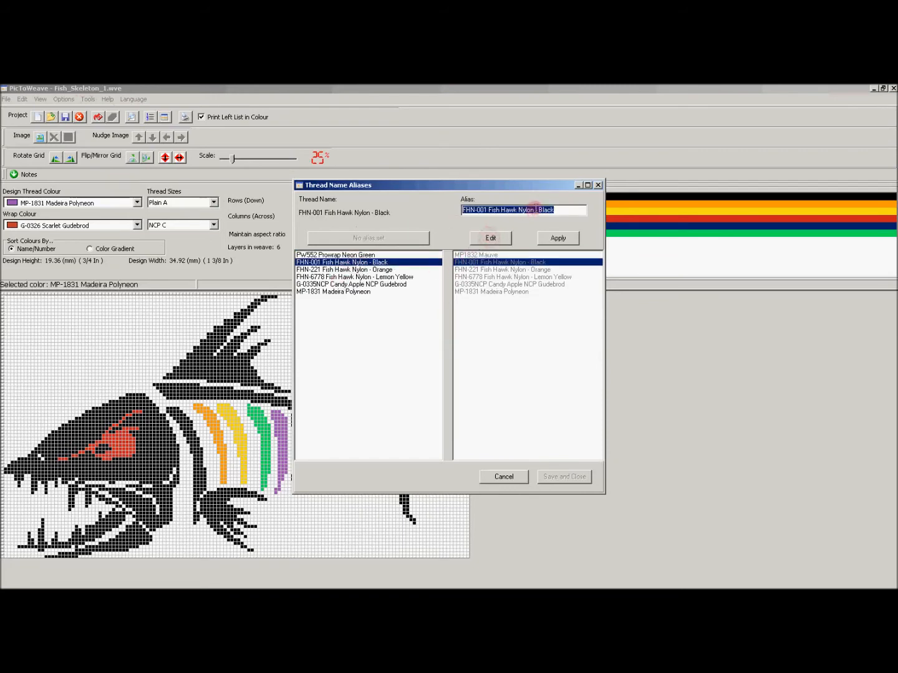
click(537, 210)
drag(537, 209, 487, 211)
key(Delete)
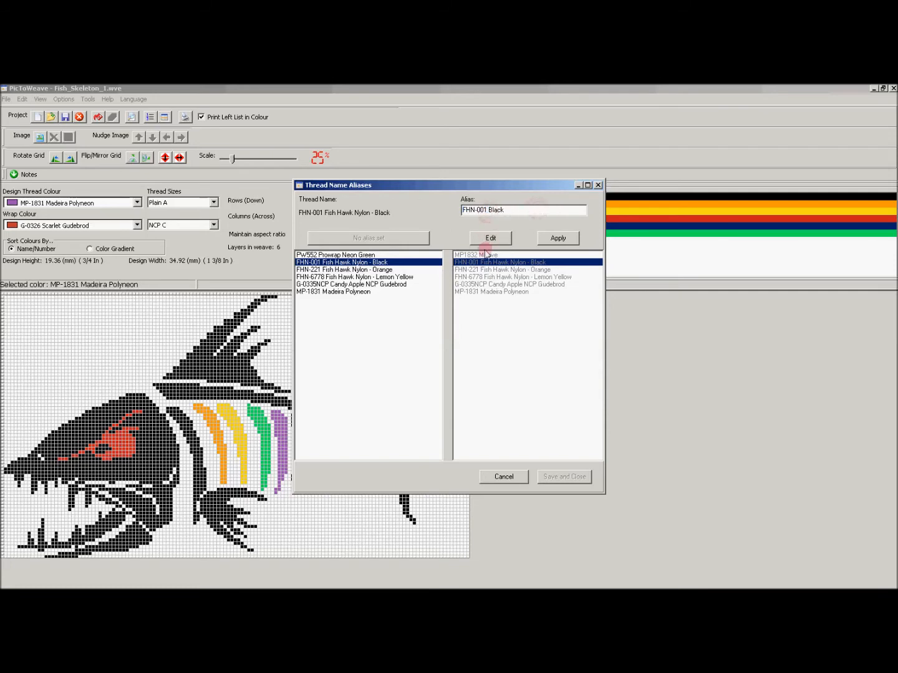
click(544, 238)
Give the FHN-221 Fish Hawk Nylon - Orange thread the shortened alias "FHN-221 Orange".
click(349, 270)
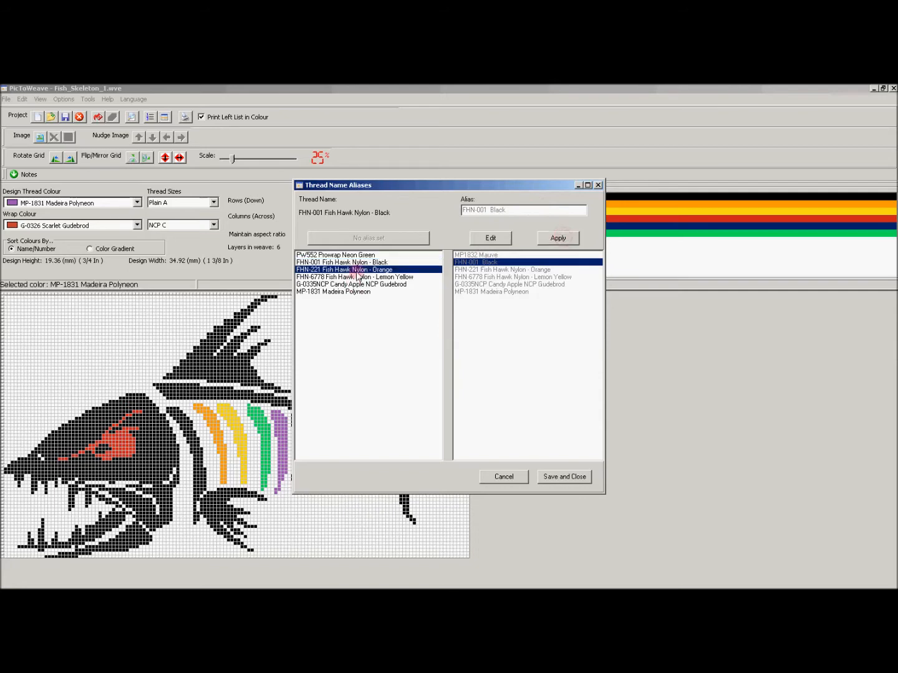
click(491, 238)
drag(538, 210, 487, 211)
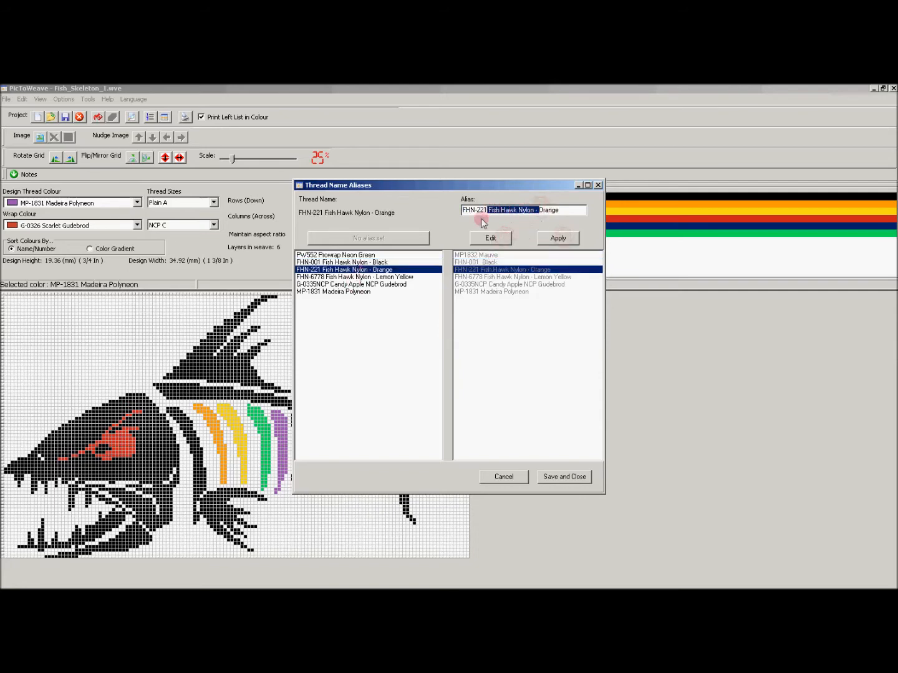
key(Delete)
click(558, 237)
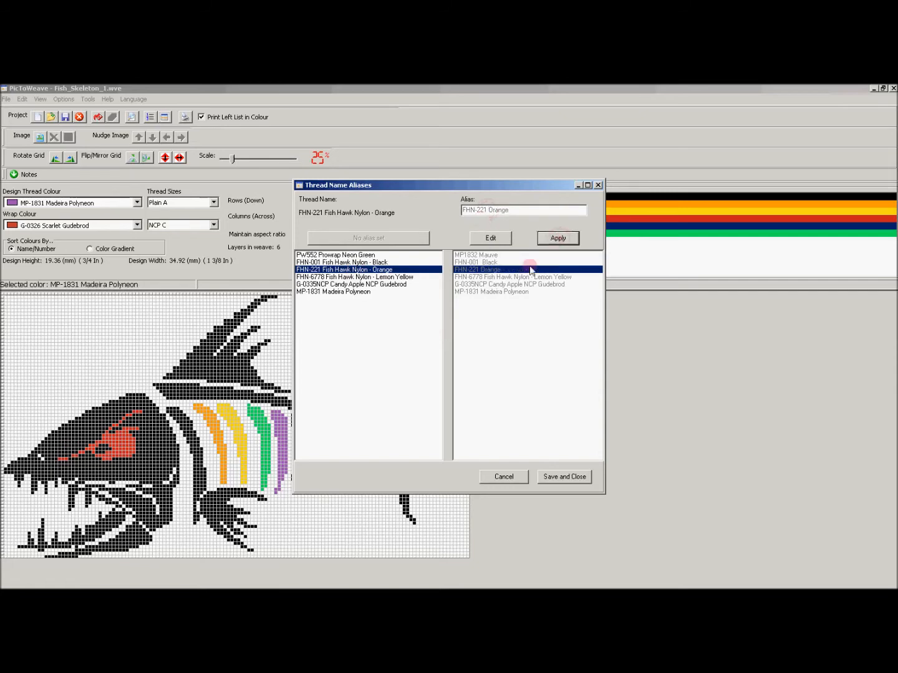
Give the FHN-6778 Fish Hawk Nylon - Lemon Yellow thread the shortened alias "FHN-6778 Yellow".
click(376, 276)
click(501, 240)
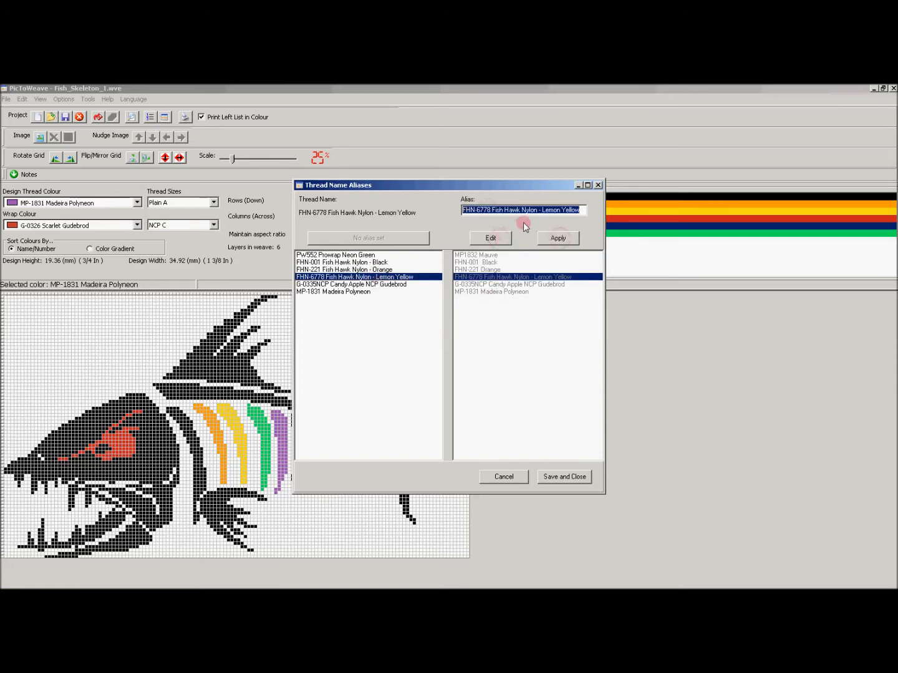
click(564, 210)
drag(564, 209, 486, 236)
key(BackSpace)
click(544, 238)
Give the G-0335NCP Candy Apple NCP Gudebrod thread the alias "G-0335NCP Red" and save the thread aliases.
click(396, 284)
click(491, 238)
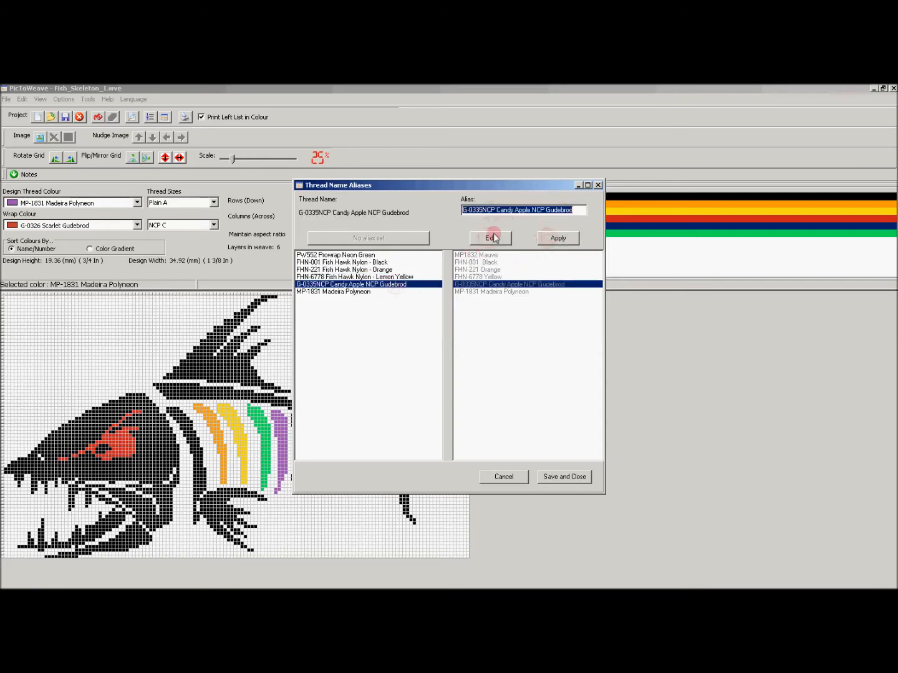
drag(579, 210, 511, 208)
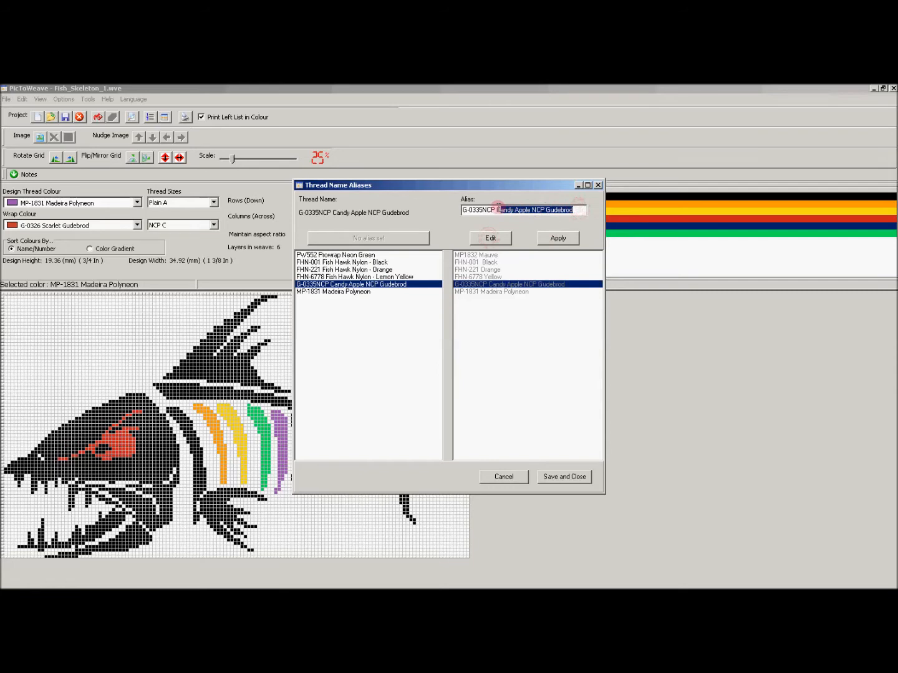
text(Red)
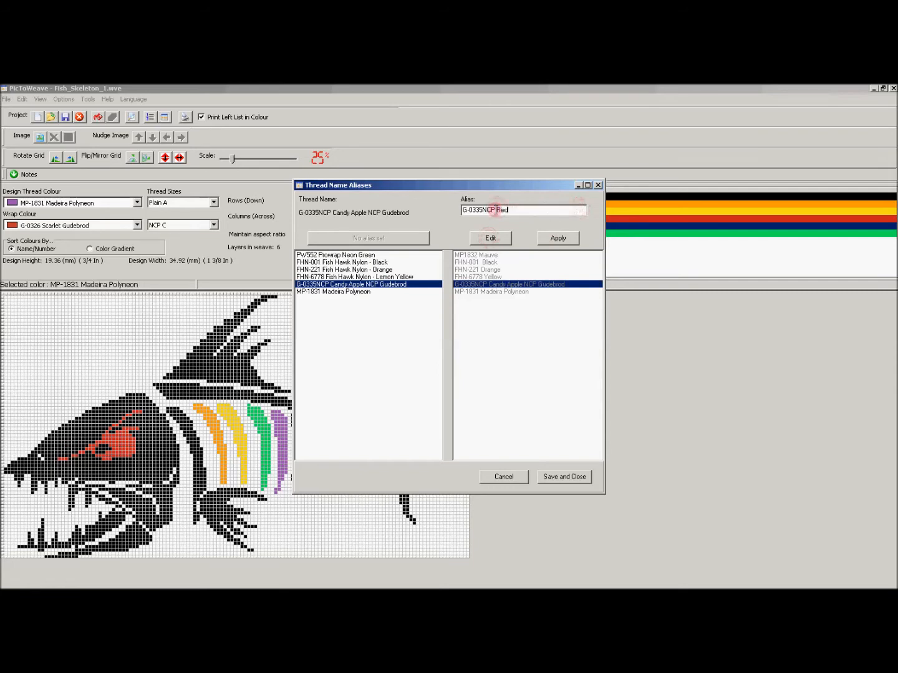
click(569, 236)
click(564, 477)
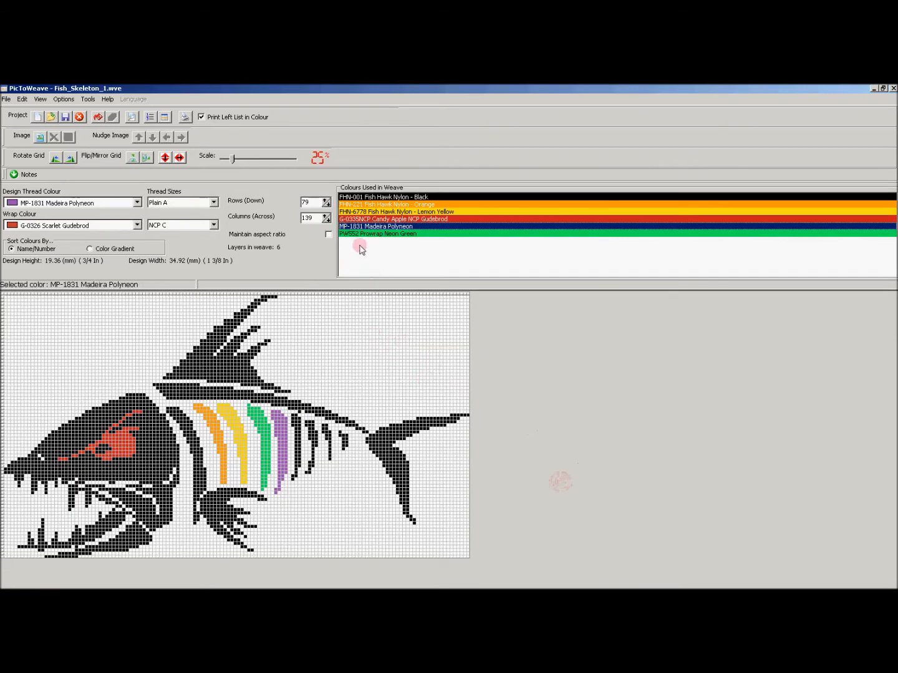
Generate the layer list again, check its rows for the shortened thread names, and close it.
click(164, 116)
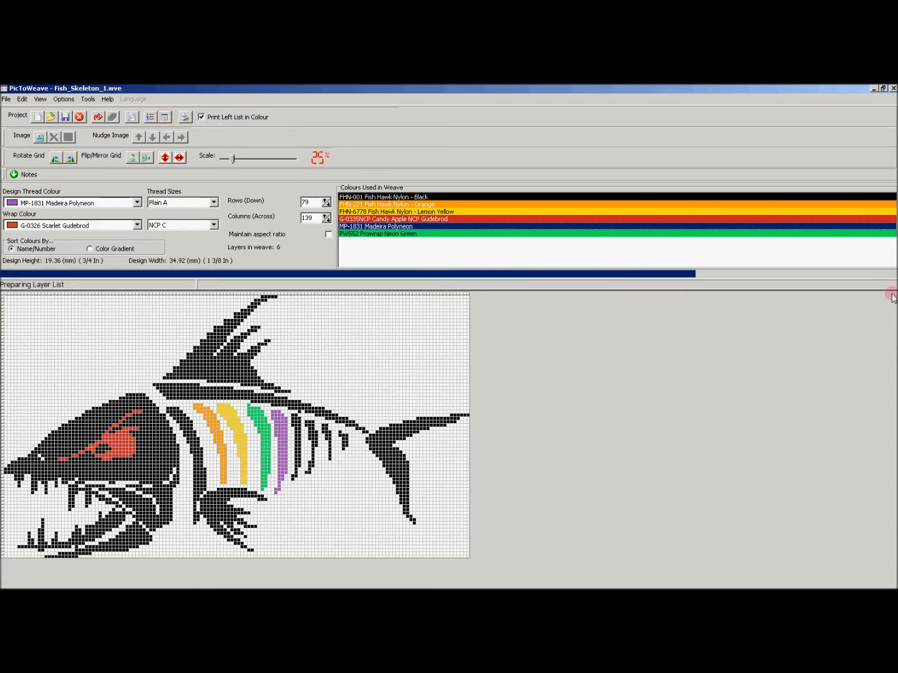
drag(644, 444, 636, 369)
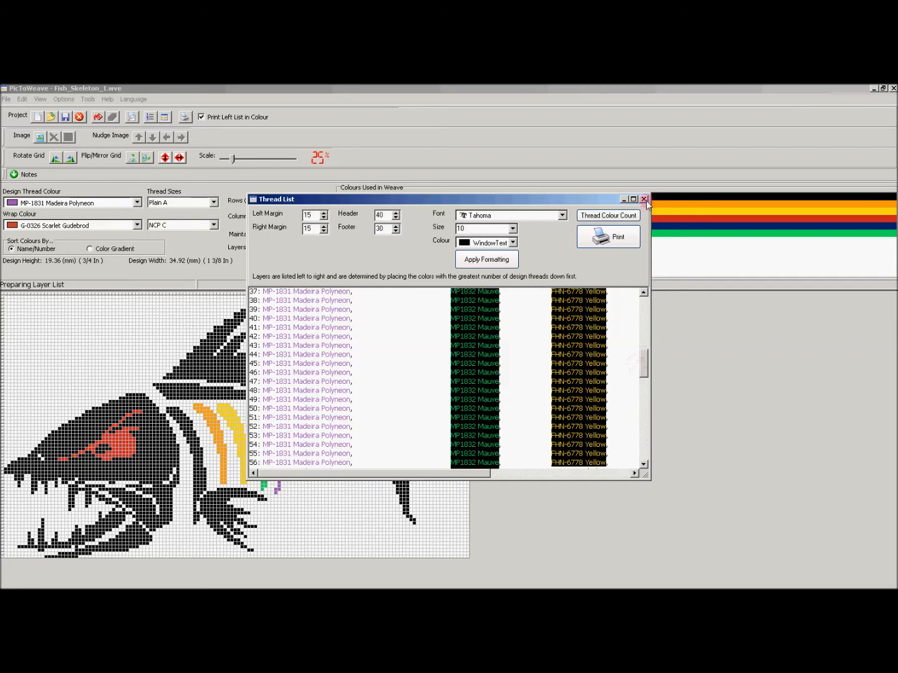
click(644, 199)
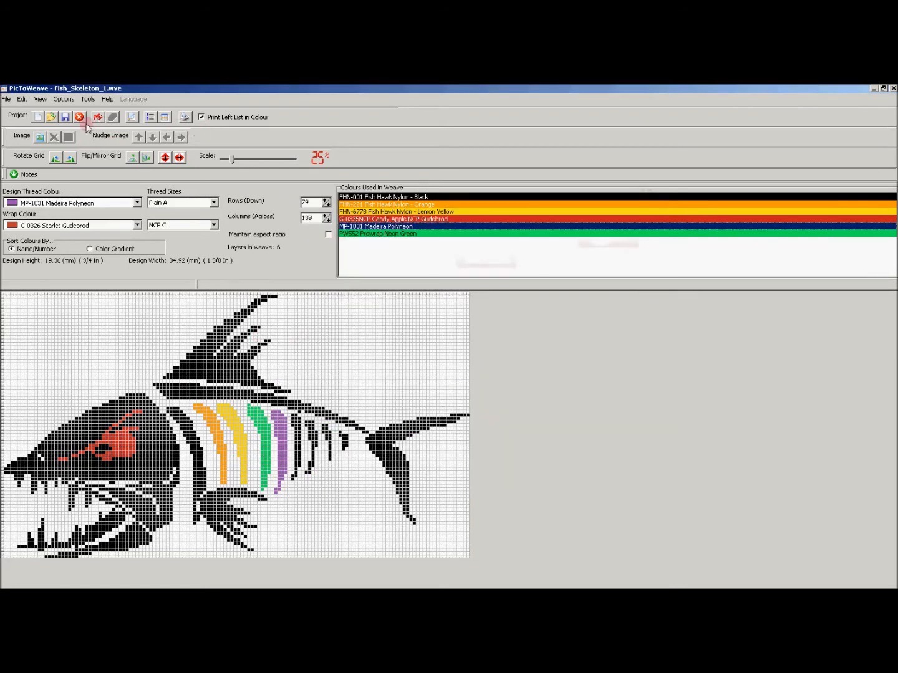
Give the MP-1831 Madeira Polyneon thread the alias "MP-1831 Purple" and save it.
click(90, 101)
click(117, 183)
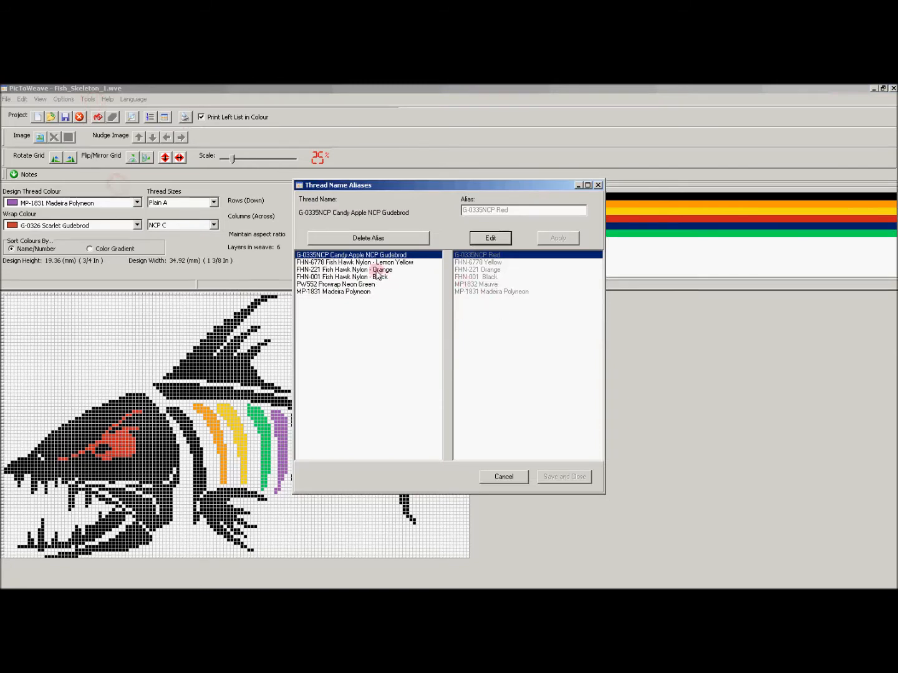
click(361, 291)
click(499, 238)
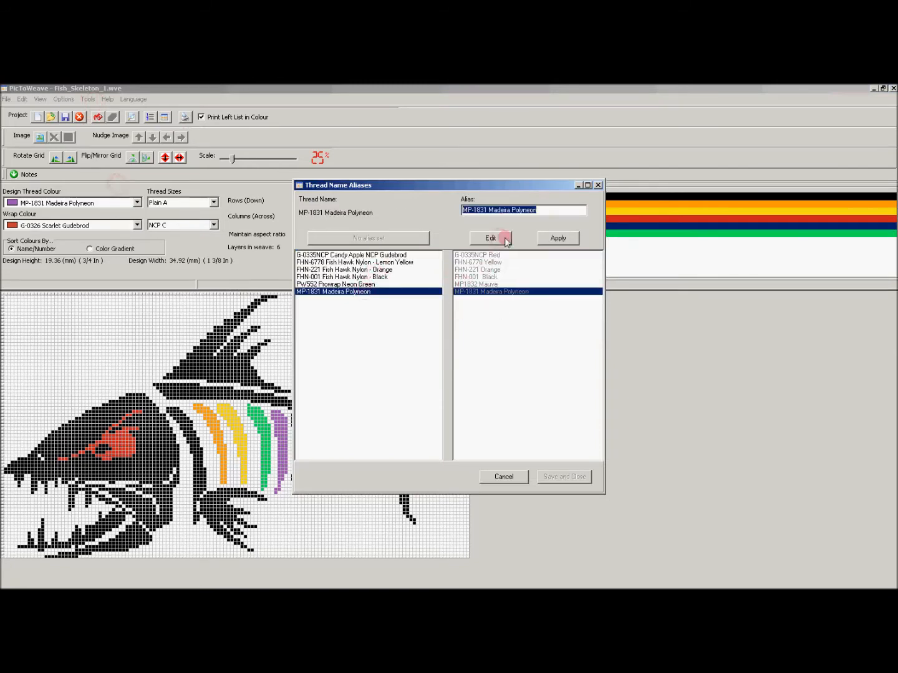
drag(488, 209, 570, 222)
text(Pu)
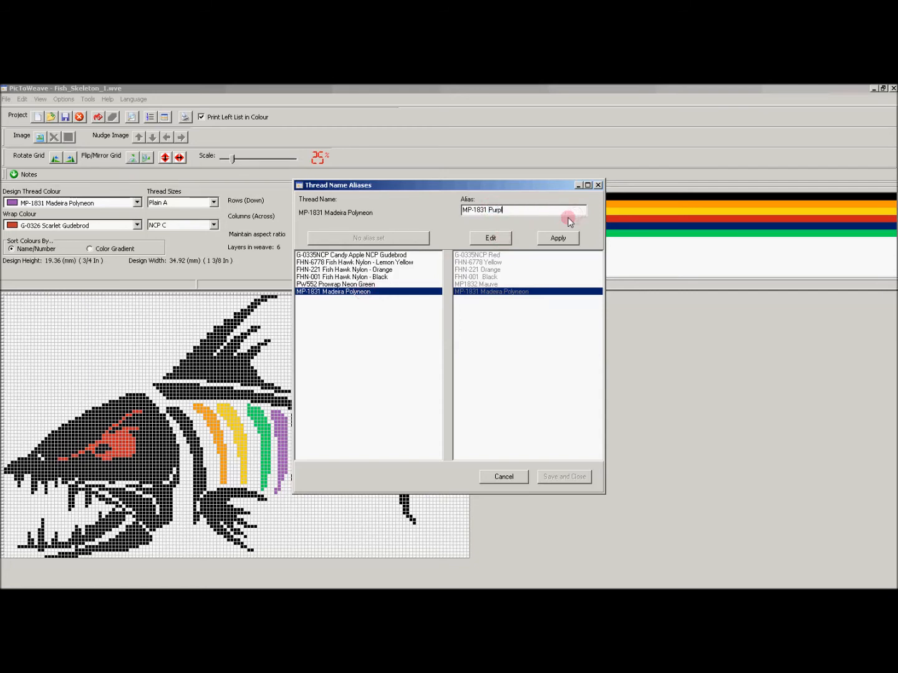
text(rple)
click(558, 239)
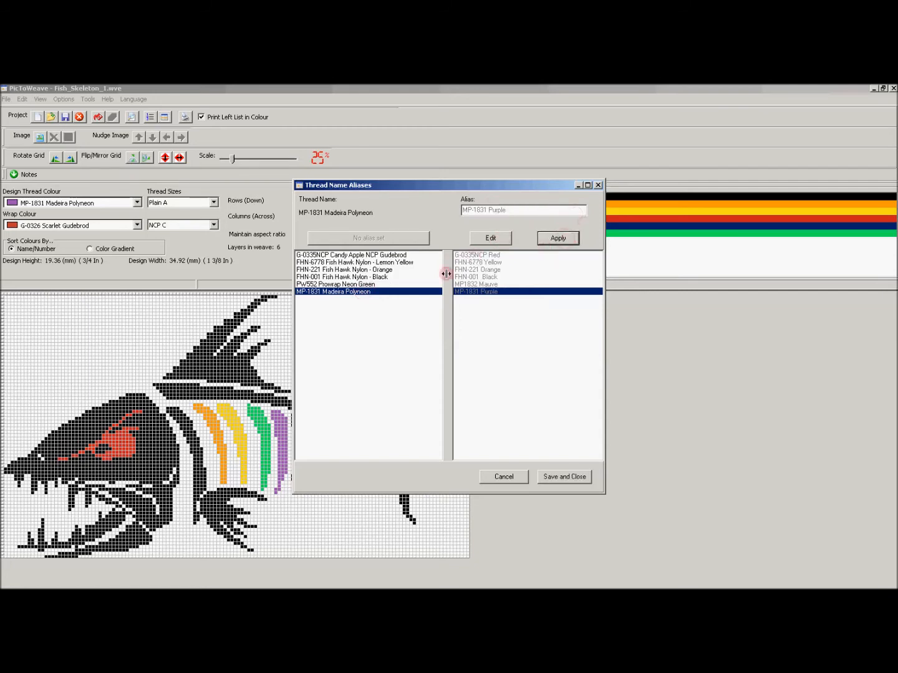
click(544, 476)
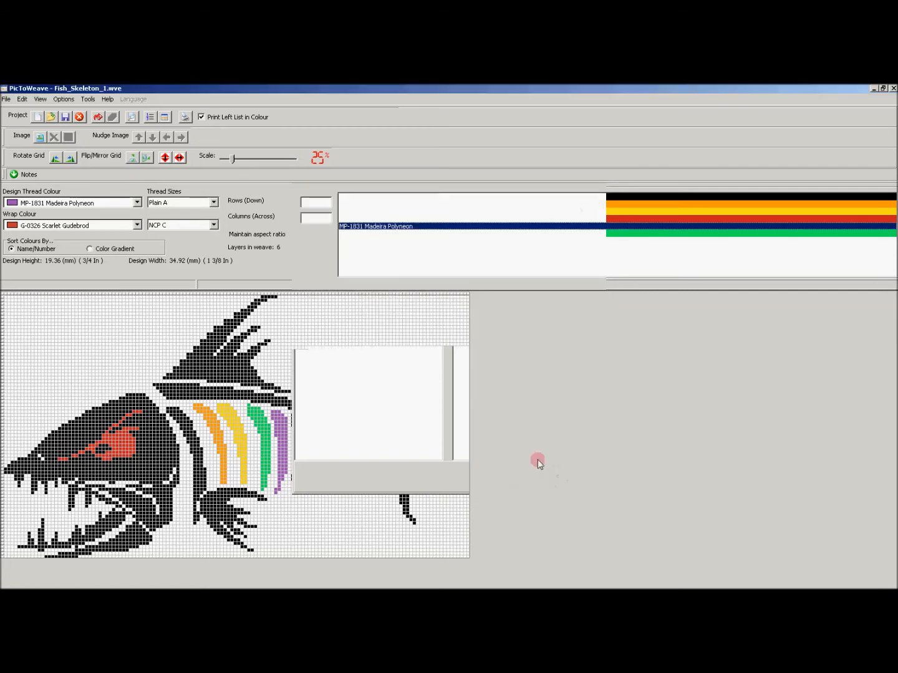
Generate the layer list with all threads aliased and widen its window to review every layer column in the multicolour rows.
click(164, 117)
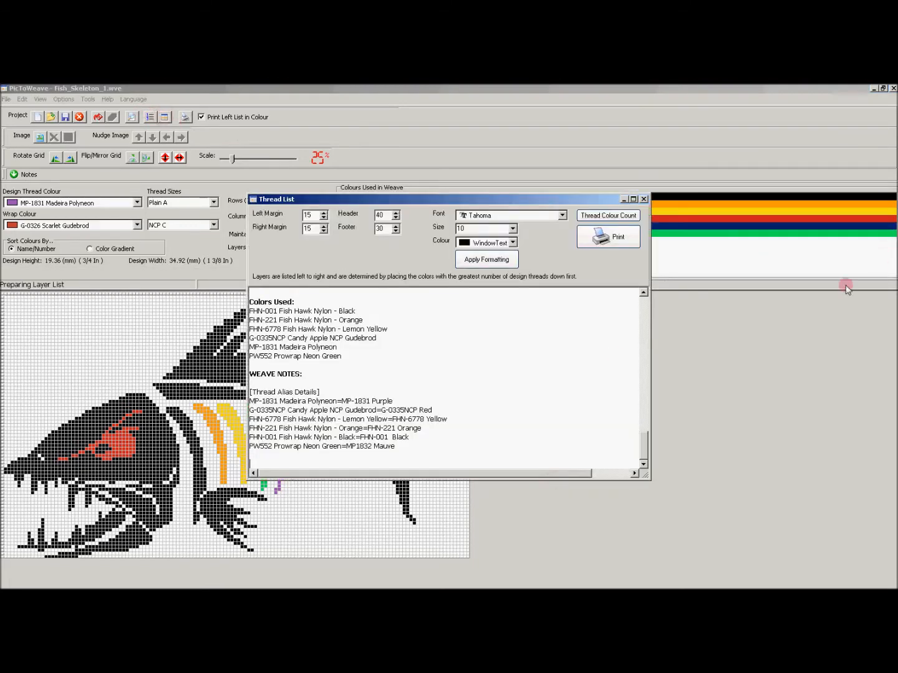
drag(642, 440, 644, 369)
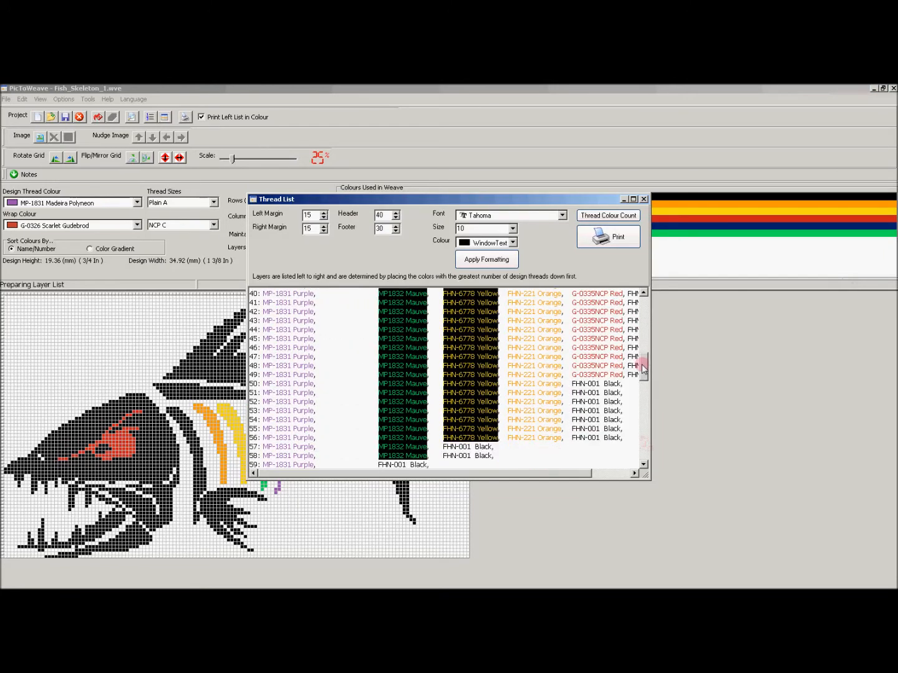
drag(463, 476, 553, 473)
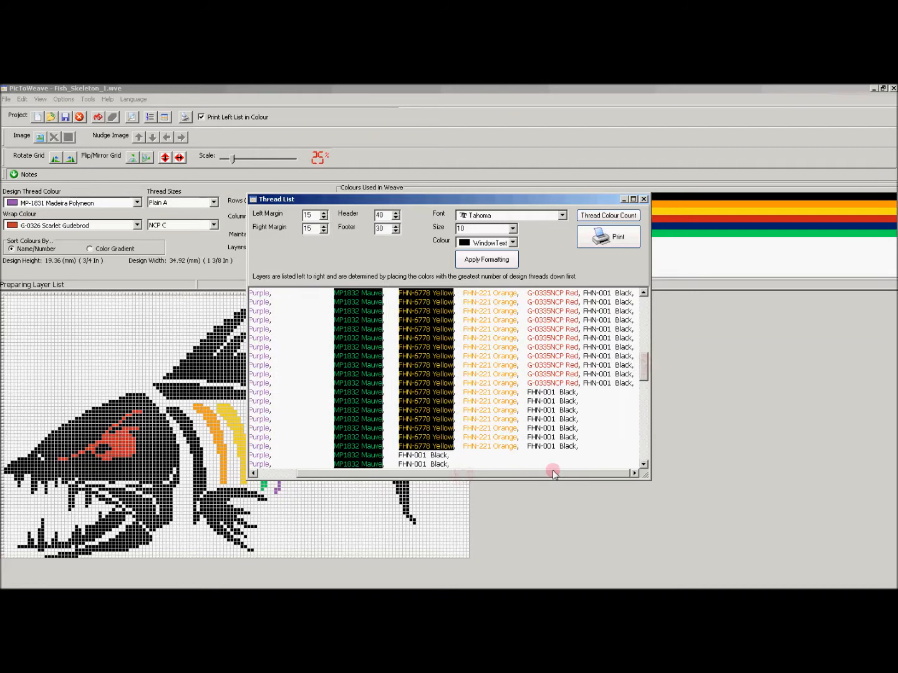
drag(645, 363, 643, 367)
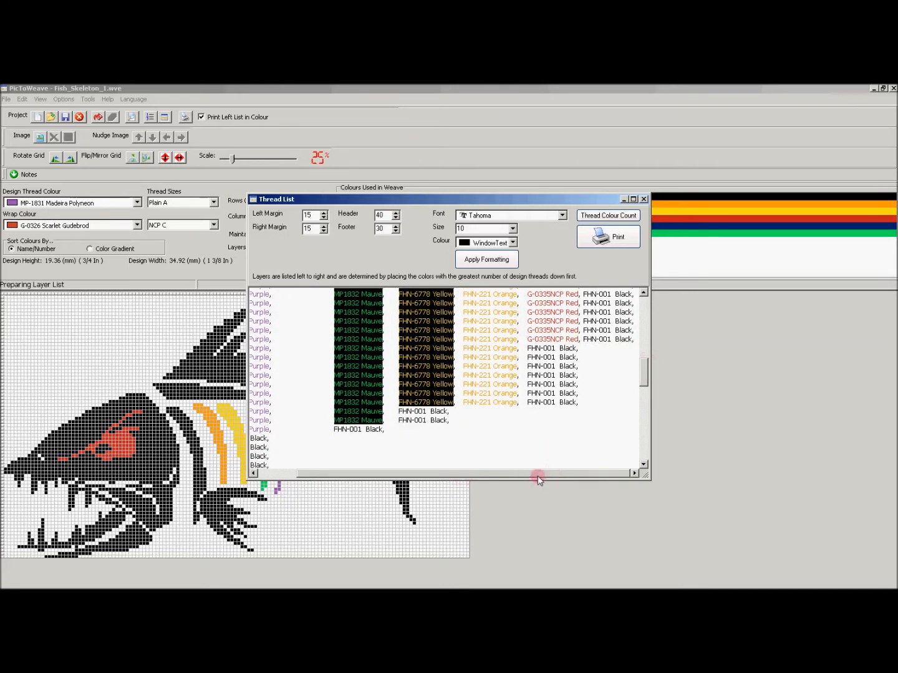
drag(539, 477, 446, 474)
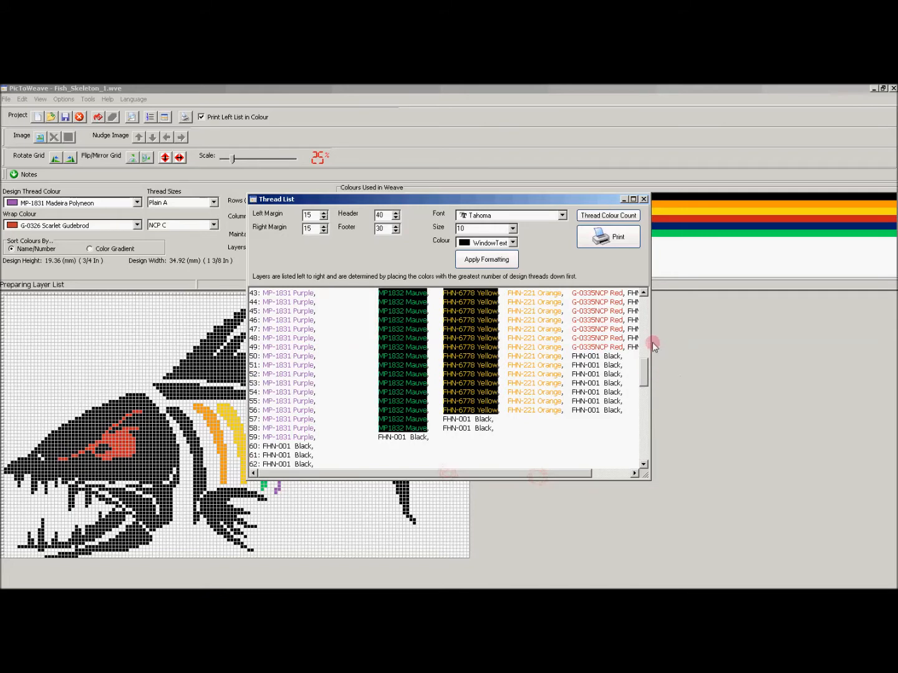
drag(652, 344, 824, 329)
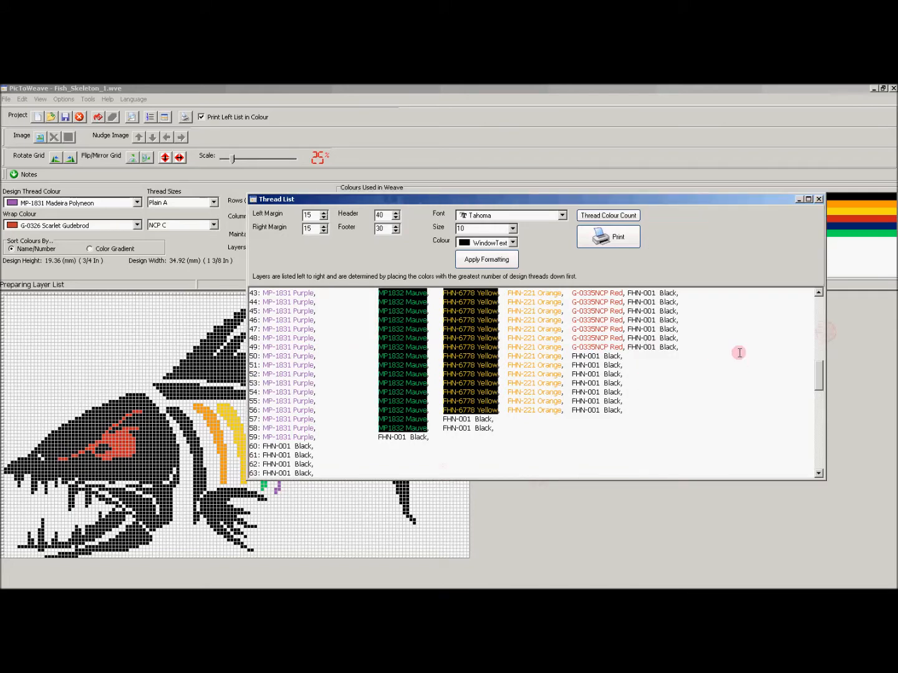
scroll(738, 351, up, 4)
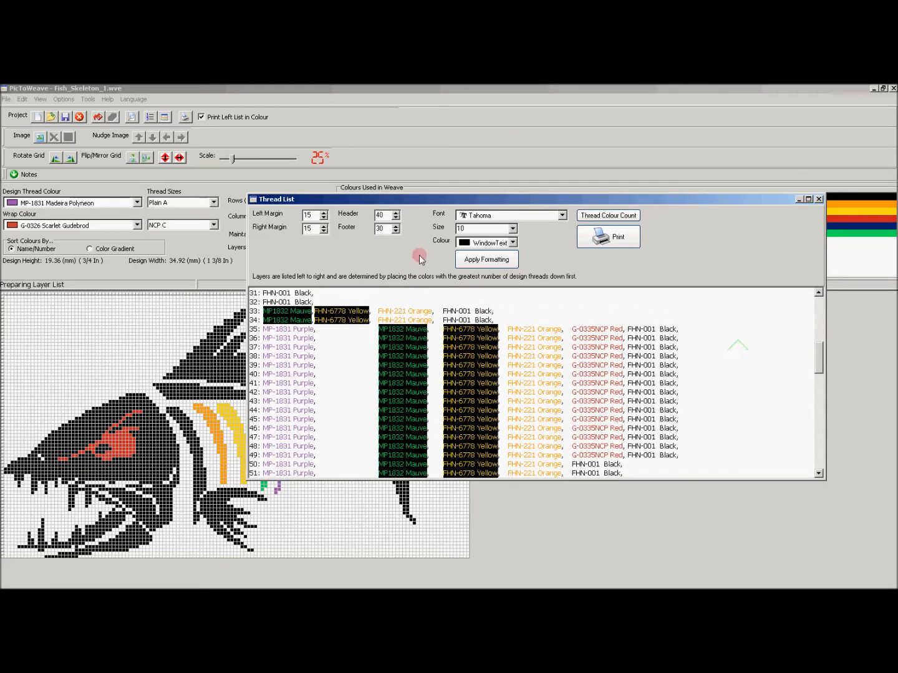
click(818, 200)
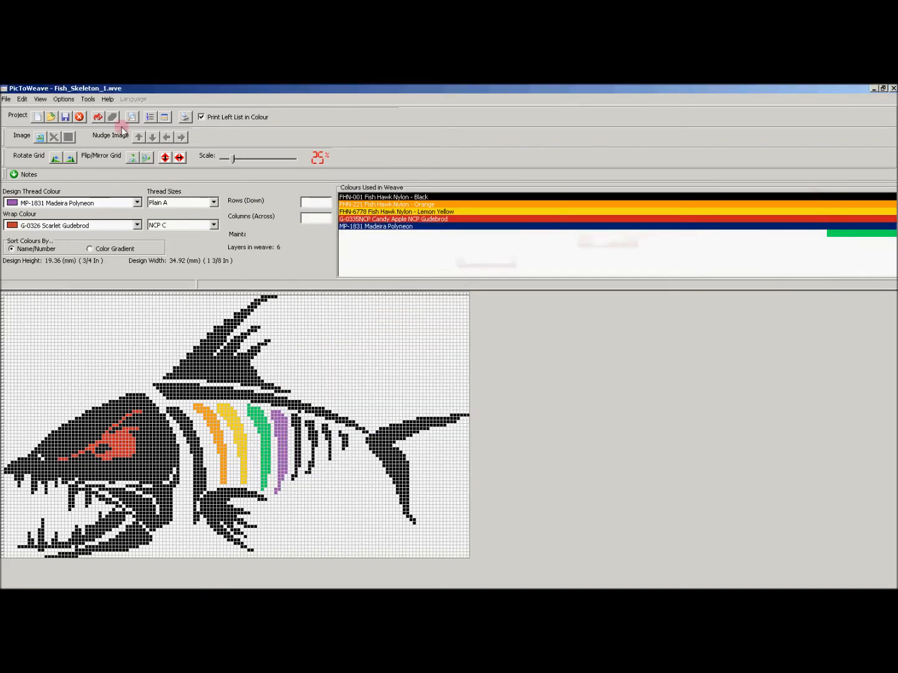
Check the placement, sorting and alias options in the layer list settings and generate the layer list once more.
click(65, 99)
mouse_move(83, 151)
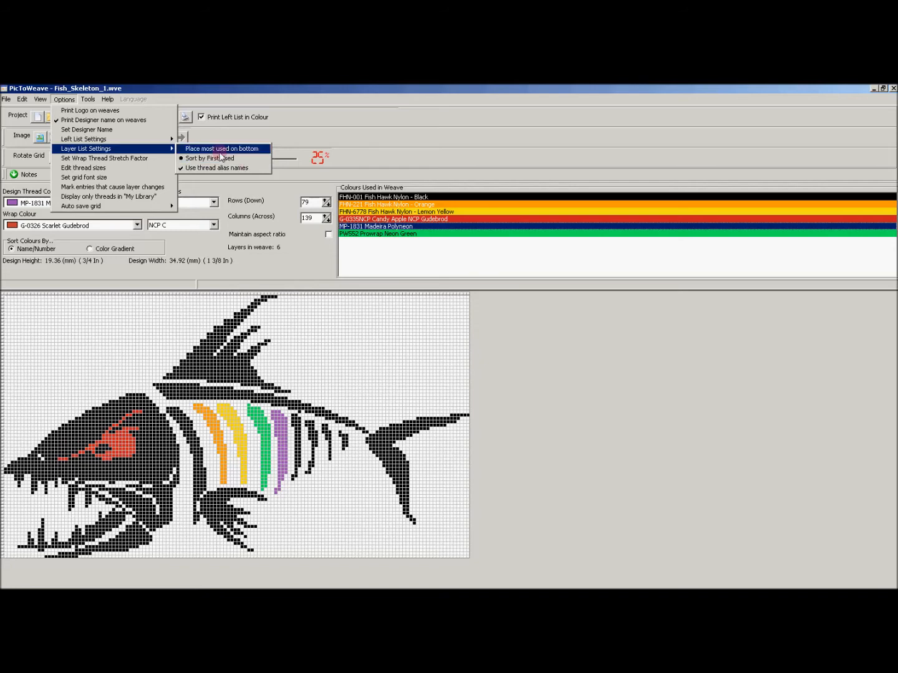
click(149, 89)
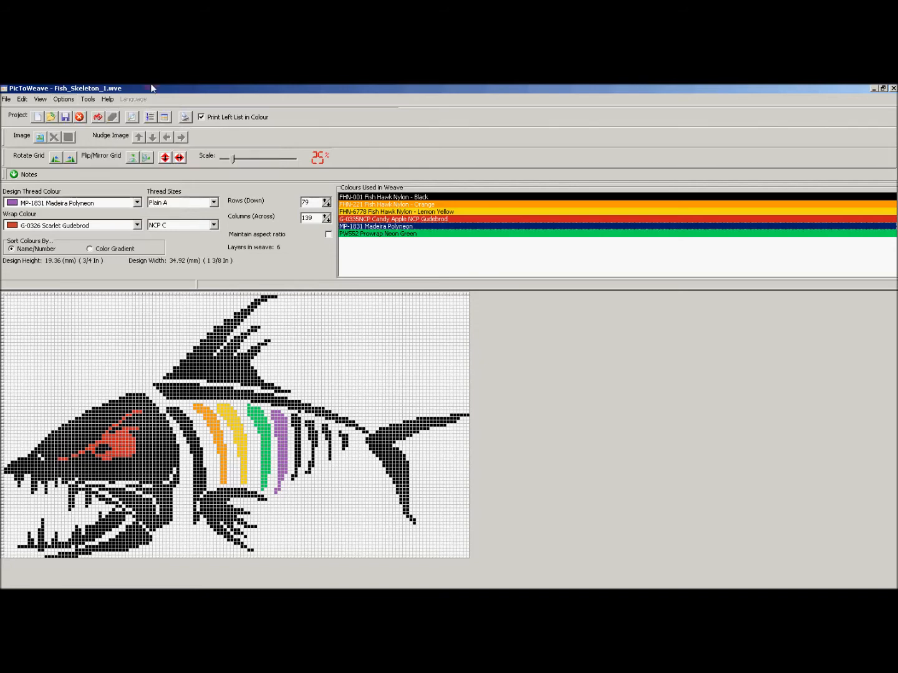
click(166, 118)
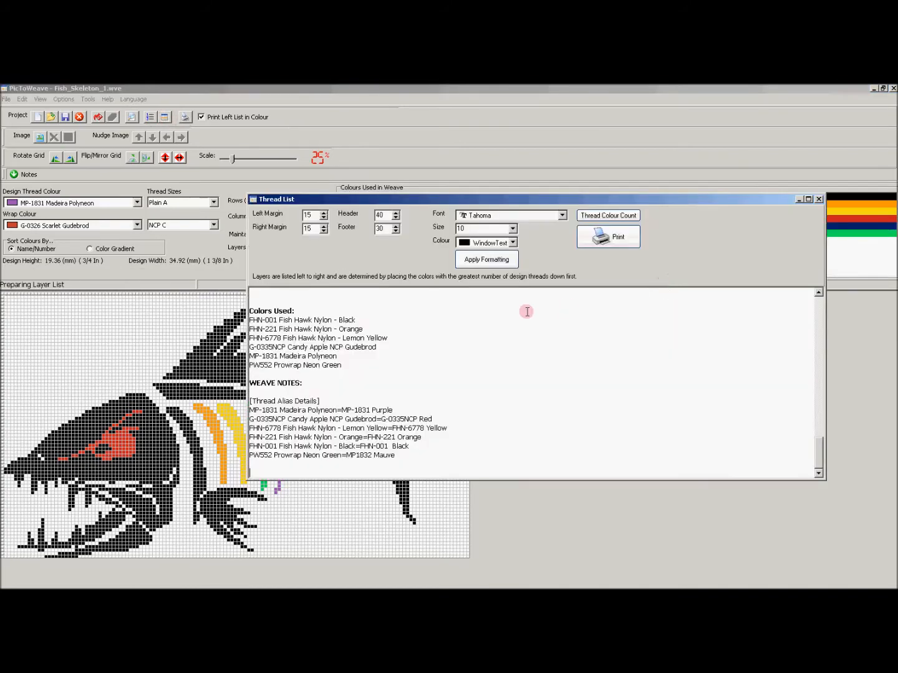
Review the multicolour rows and the first rows of the generated layer list, and close it.
scroll(738, 355, up, 10)
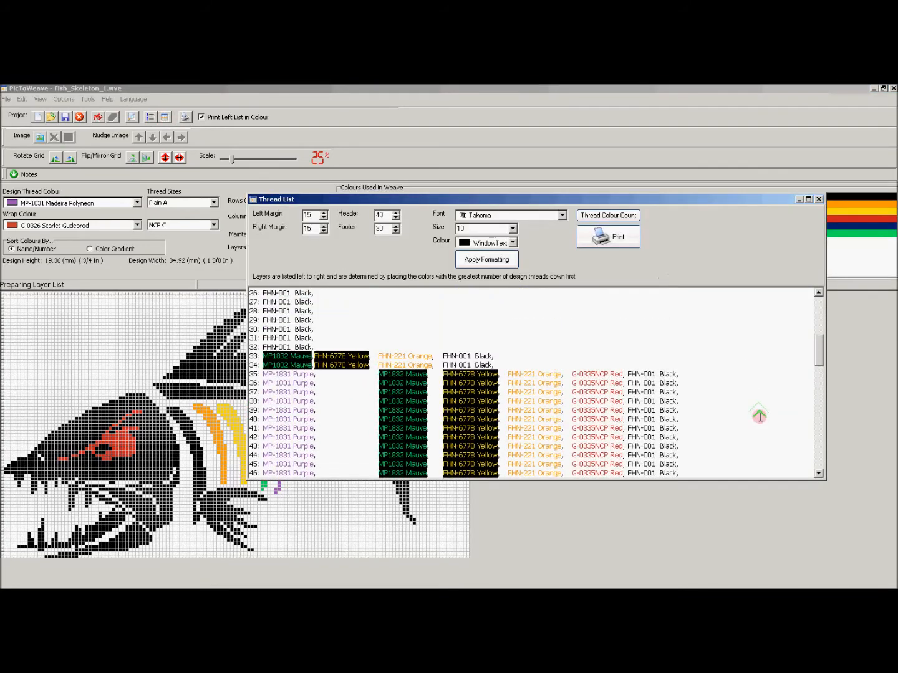
scroll(760, 416, down, 2)
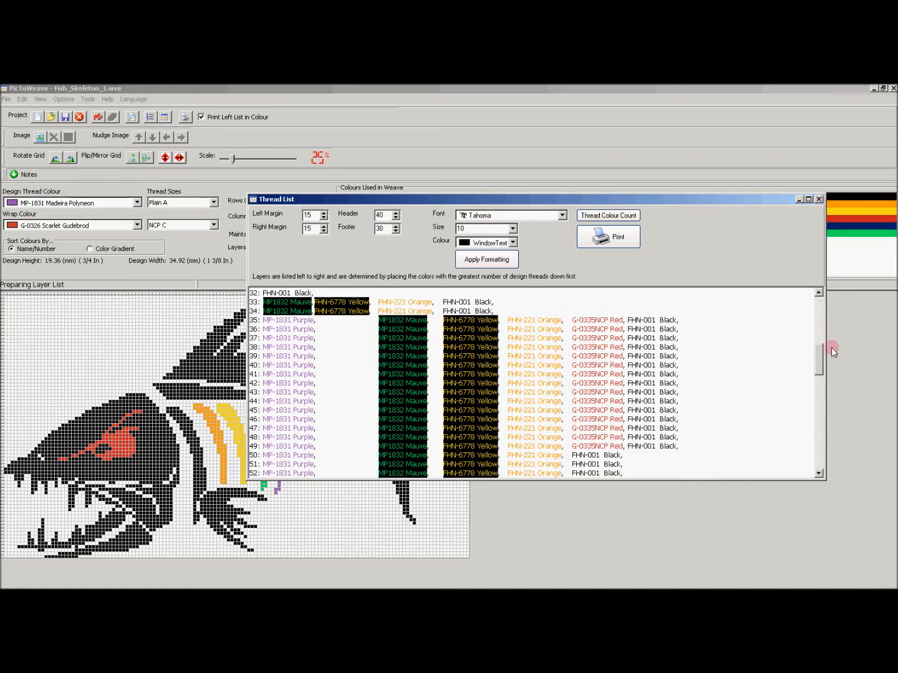
drag(819, 364, 818, 350)
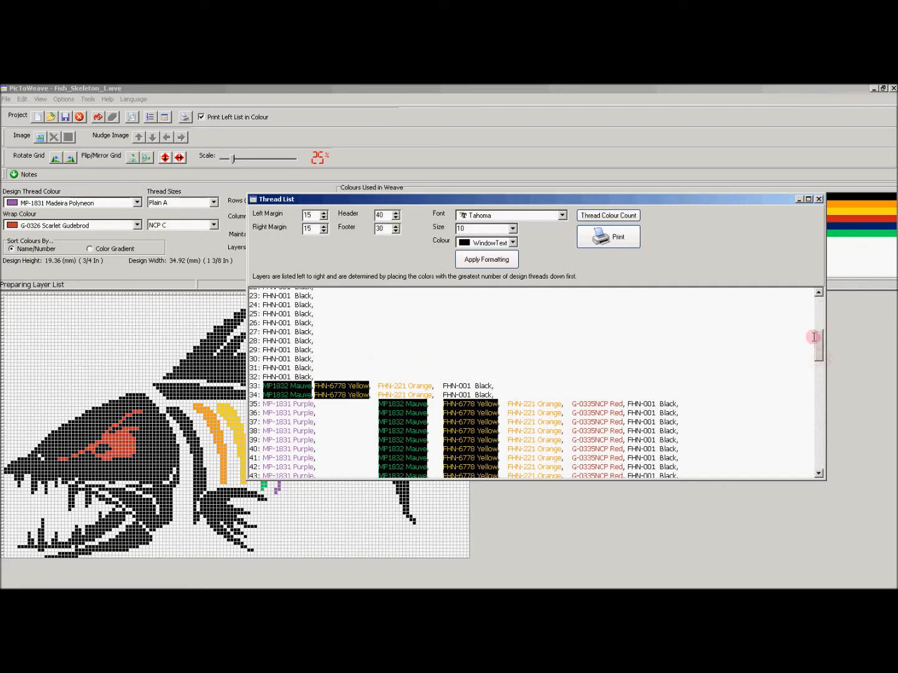
drag(817, 339, 819, 296)
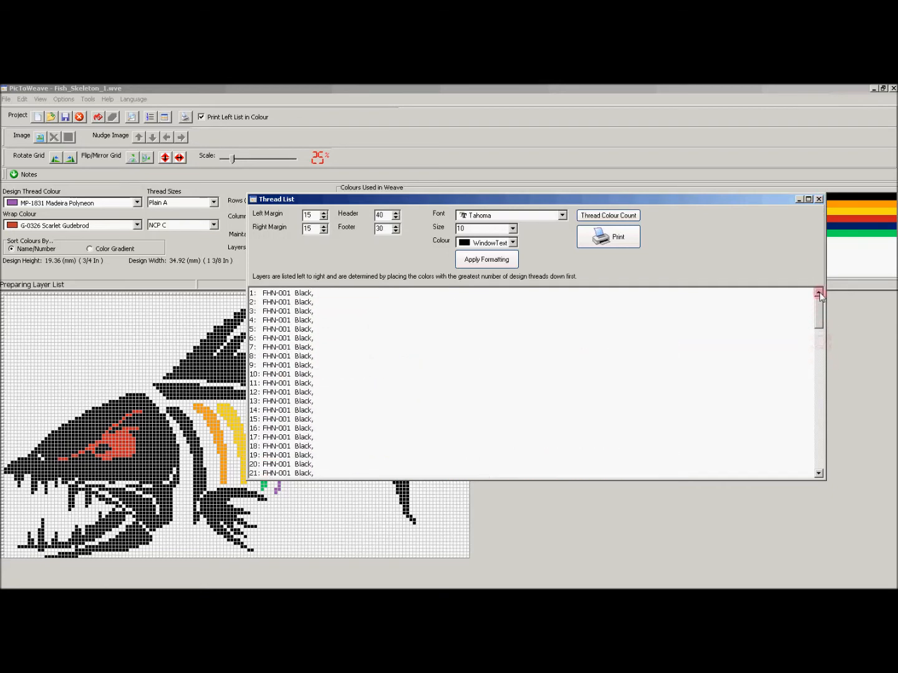
click(818, 199)
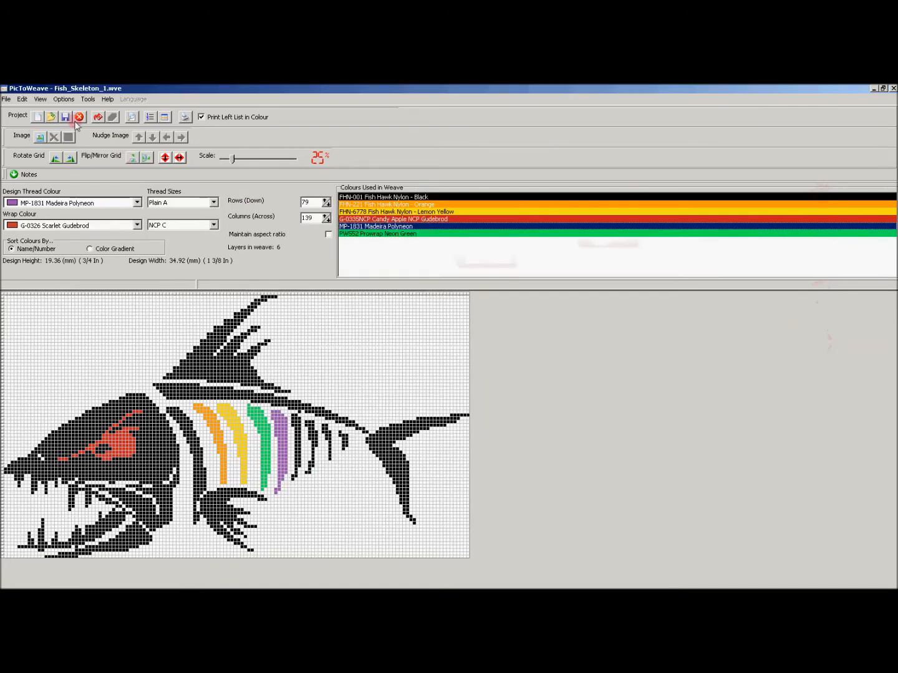
Switch the thread placement option in the layer list settings, generate the layer list, review its column order, and close it.
click(75, 100)
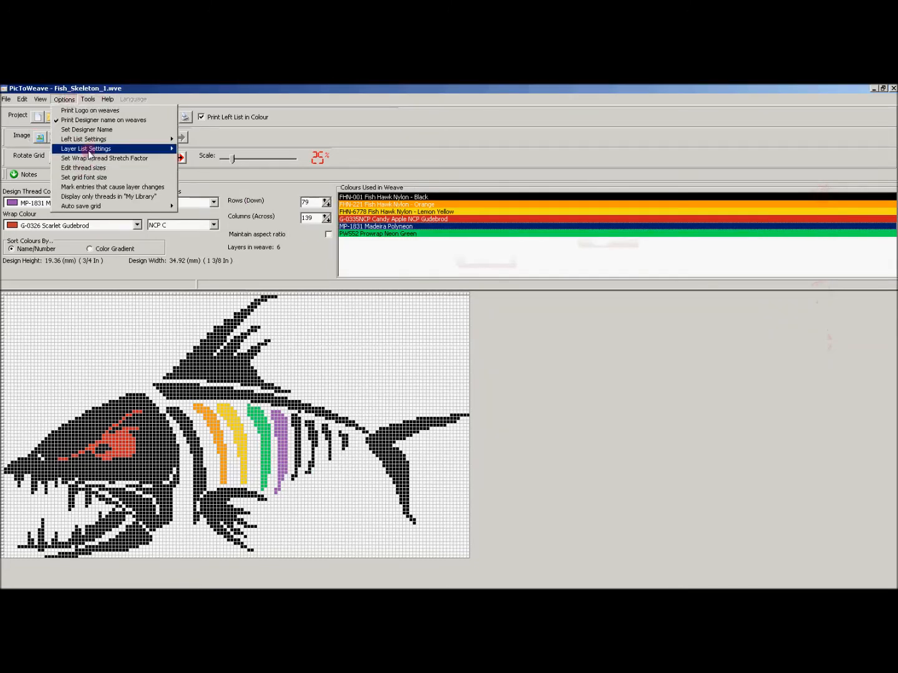
mouse_move(129, 154)
click(195, 149)
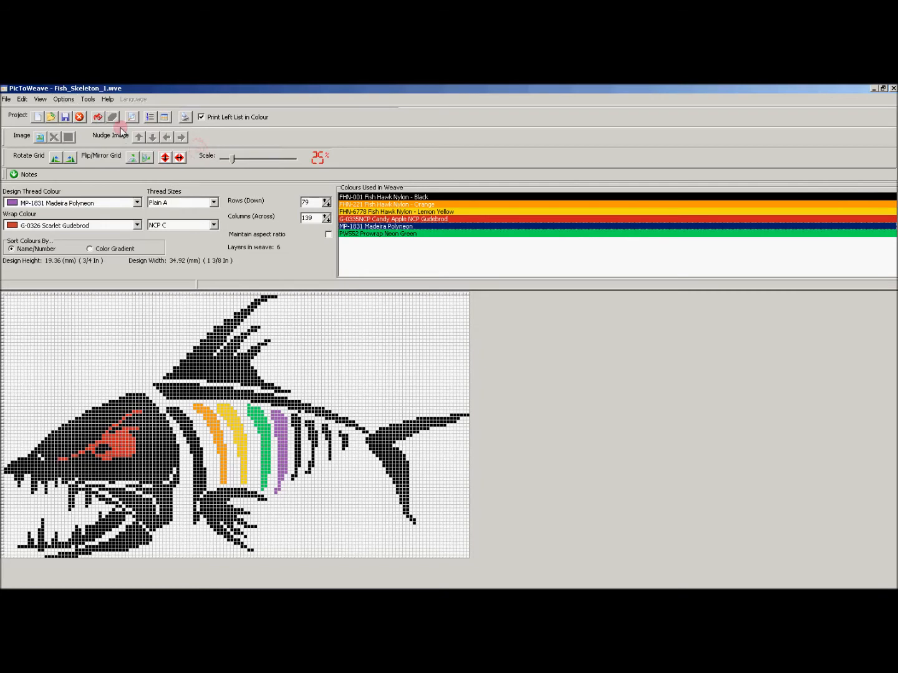
click(170, 117)
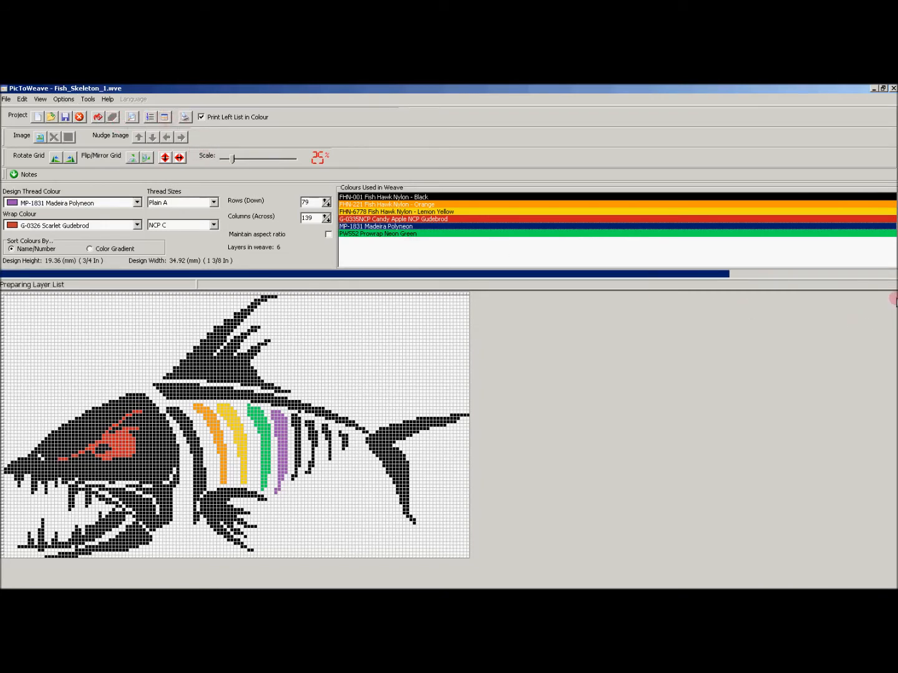
drag(817, 461, 816, 374)
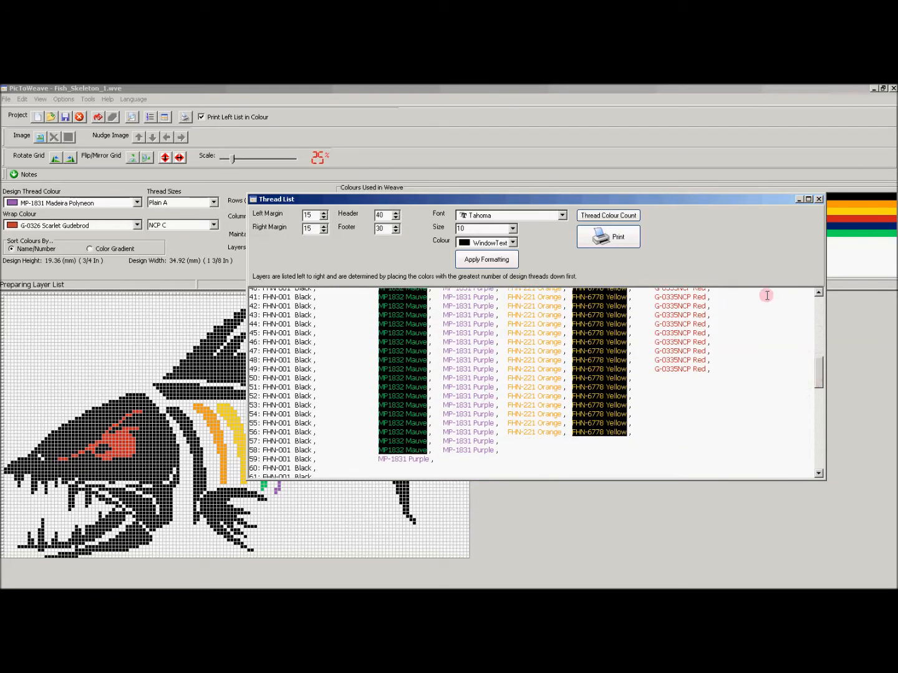
drag(817, 367, 817, 289)
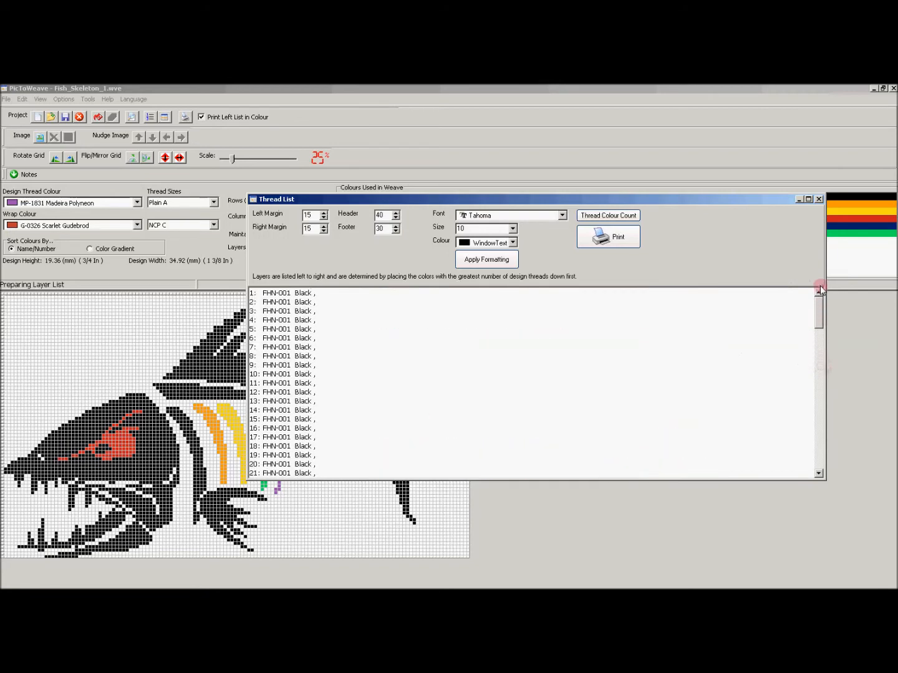
click(818, 199)
Switch the sorting option in the layer list settings.
click(88, 99)
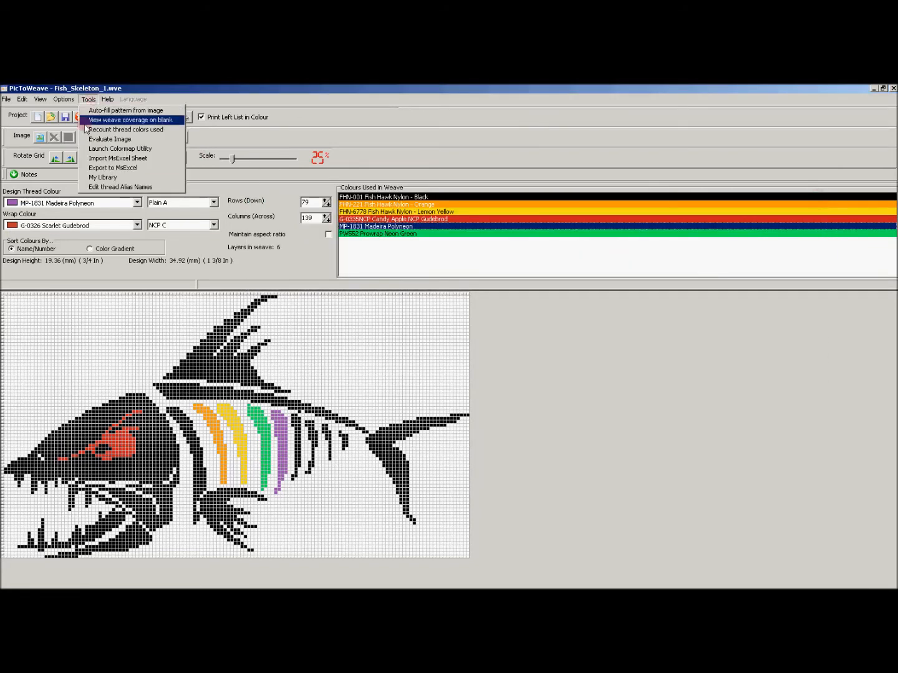
click(64, 99)
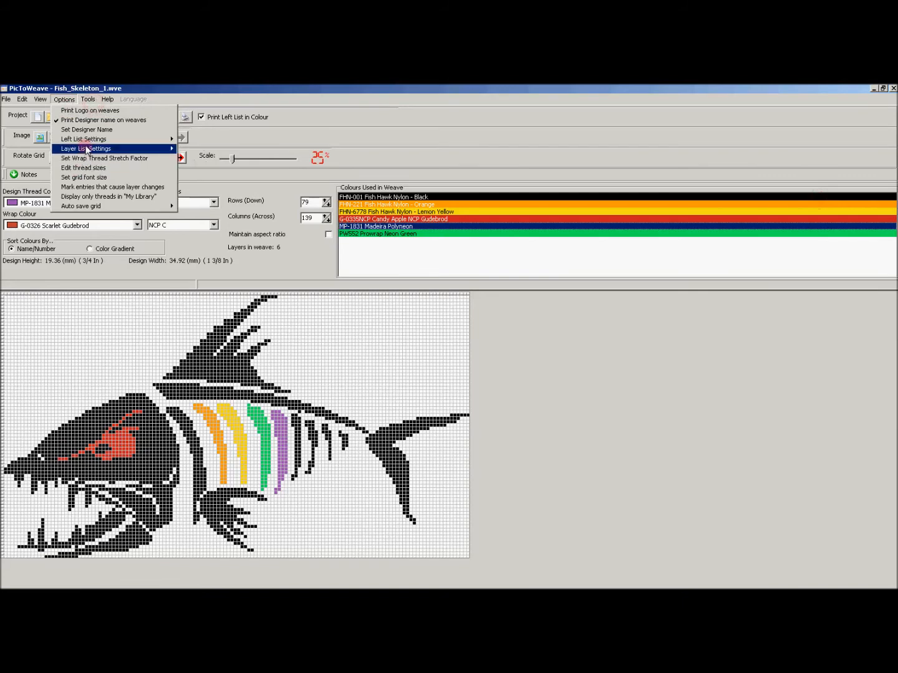
mouse_move(138, 149)
click(212, 158)
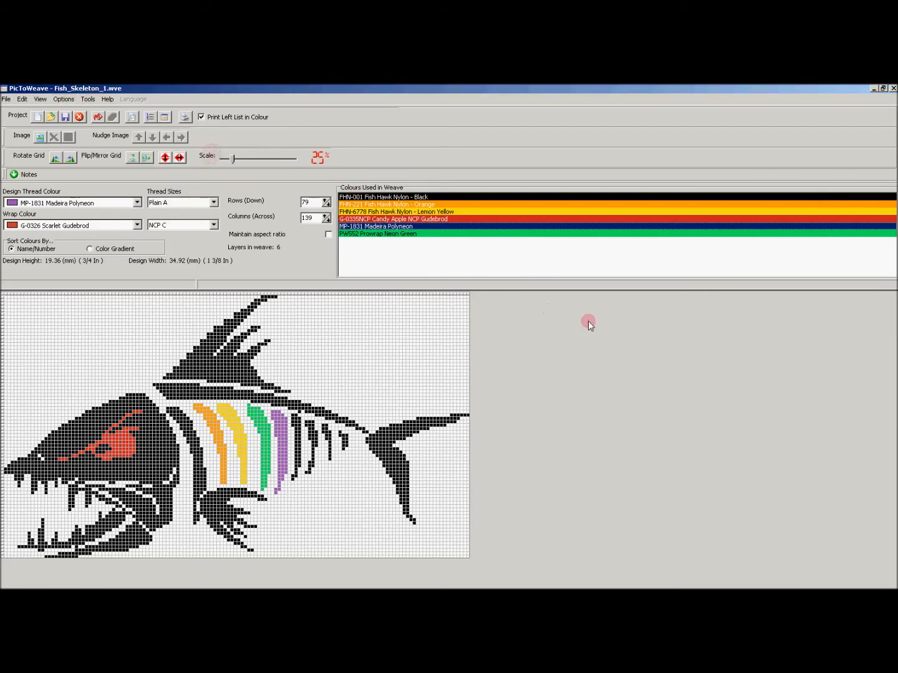
Add the line "Thread colours have been changed for ease of reading." above the thread alias details in the weave notes.
click(160, 174)
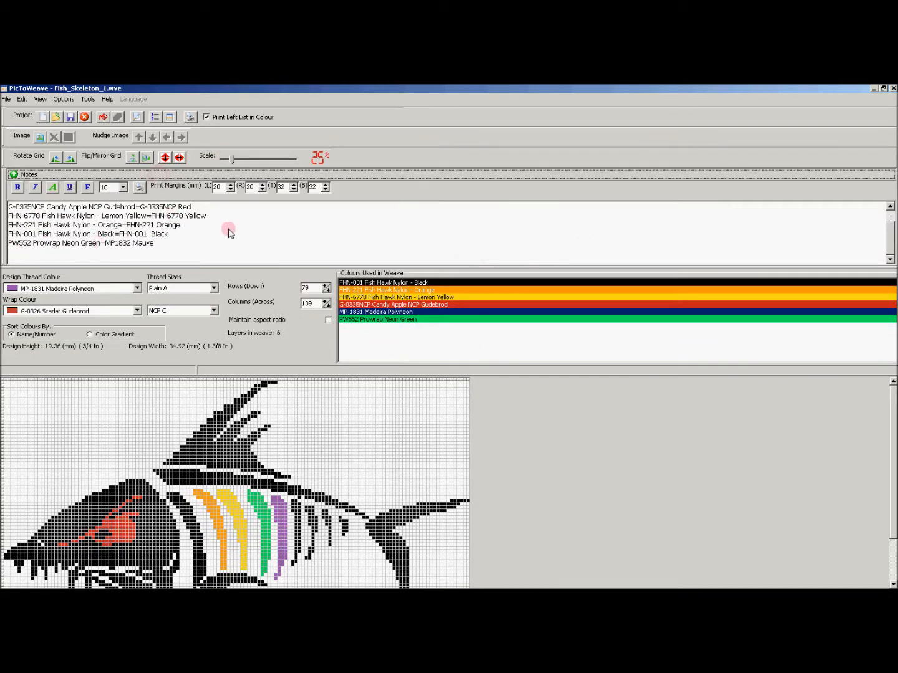
click(890, 206)
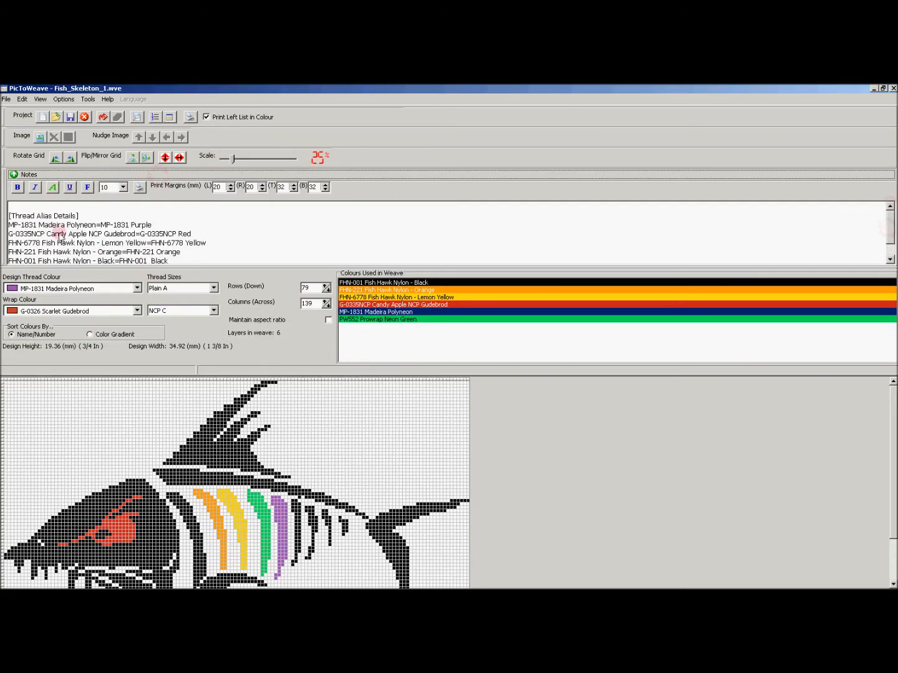
click(20, 210)
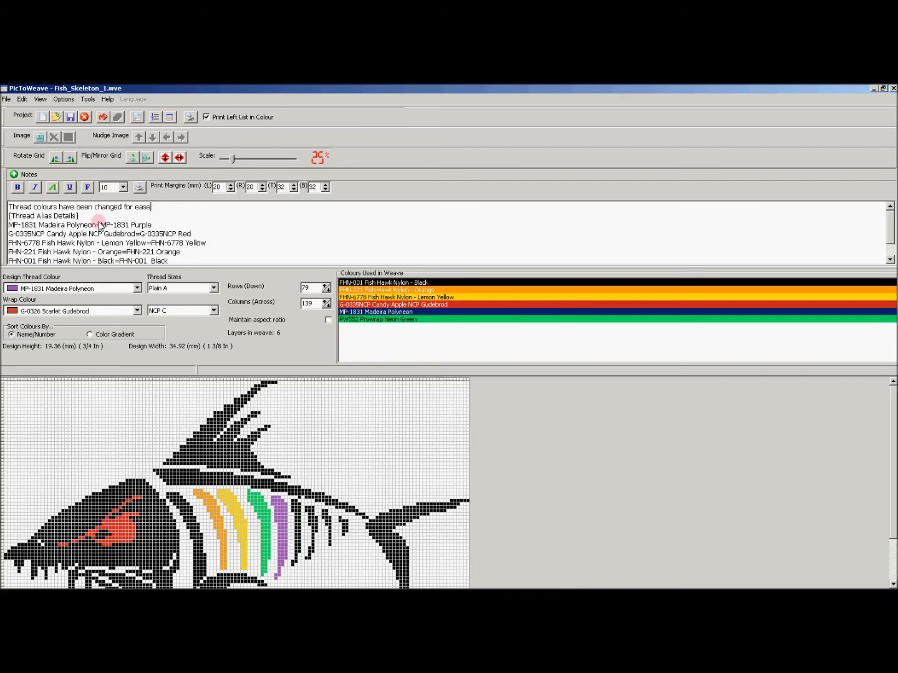
text(ding.)
key(Return)
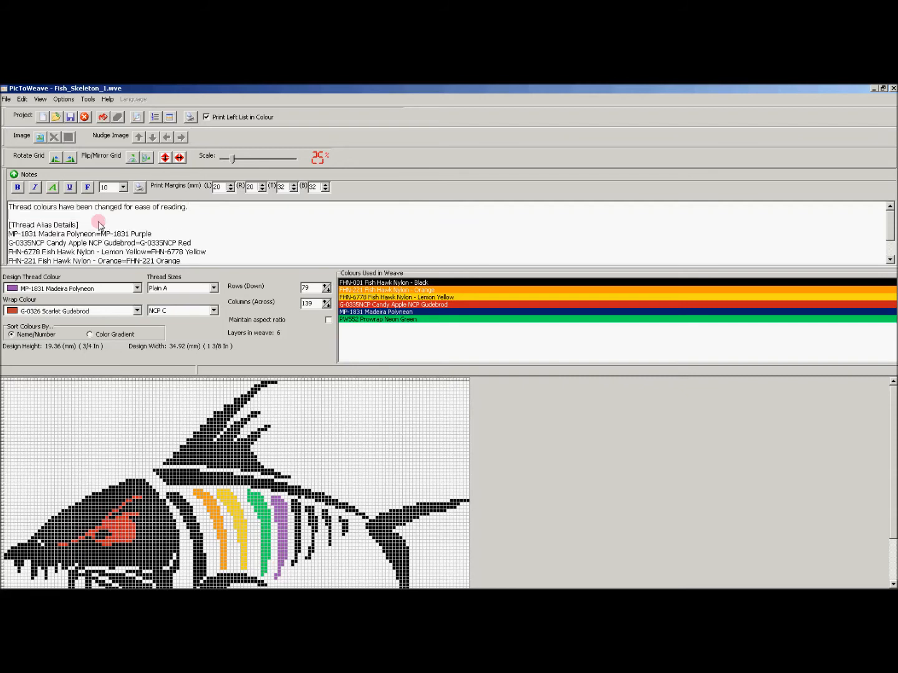
Review the recorded thread alias details in the weave notes, including the Prowrap Neon Green entry, and collapse the notes.
click(51, 177)
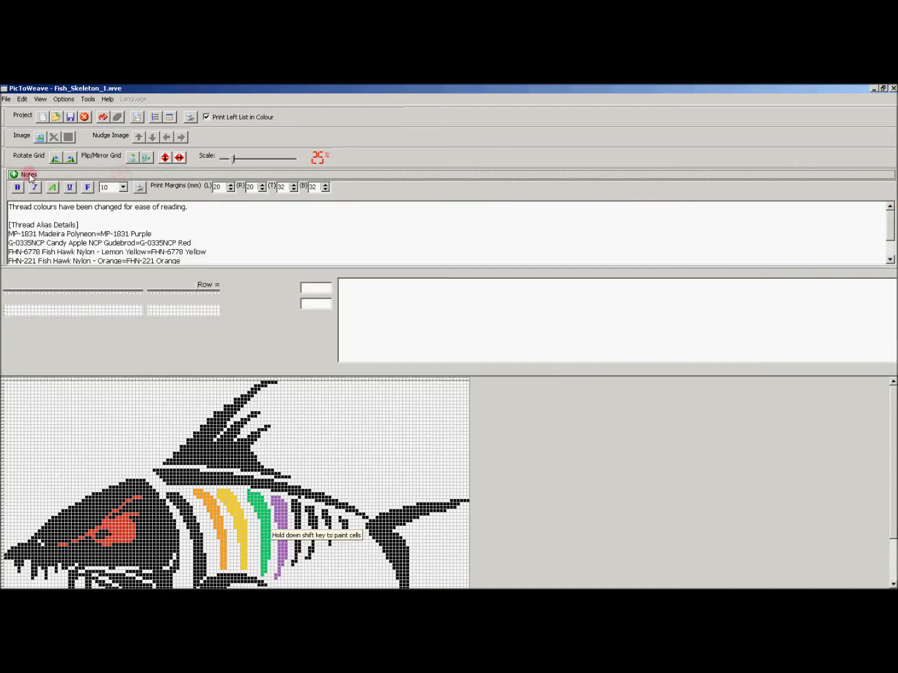
click(29, 175)
click(30, 175)
click(30, 175)
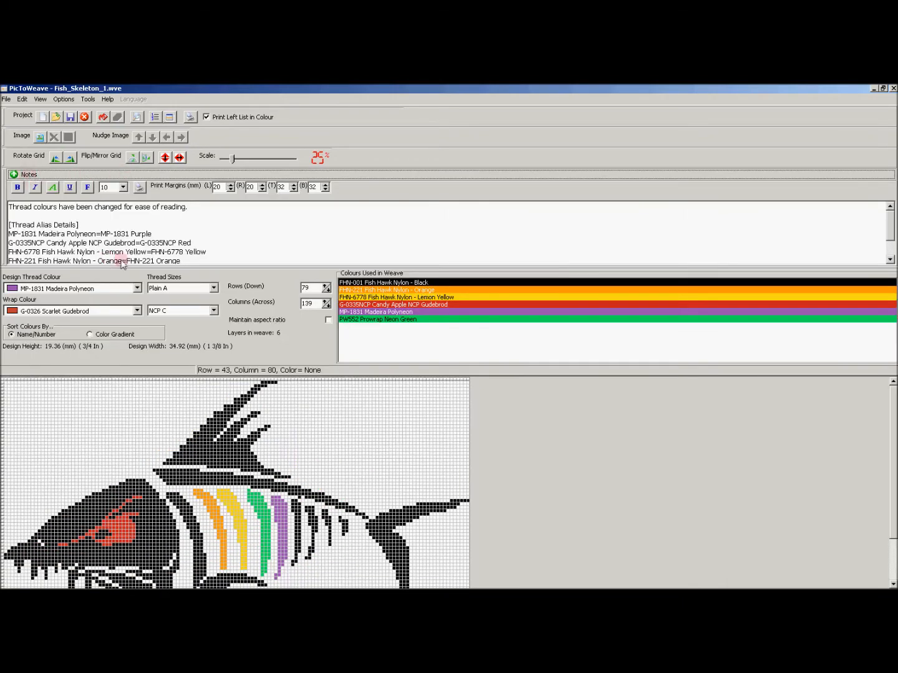
click(187, 237)
scroll(187, 237, down, 1)
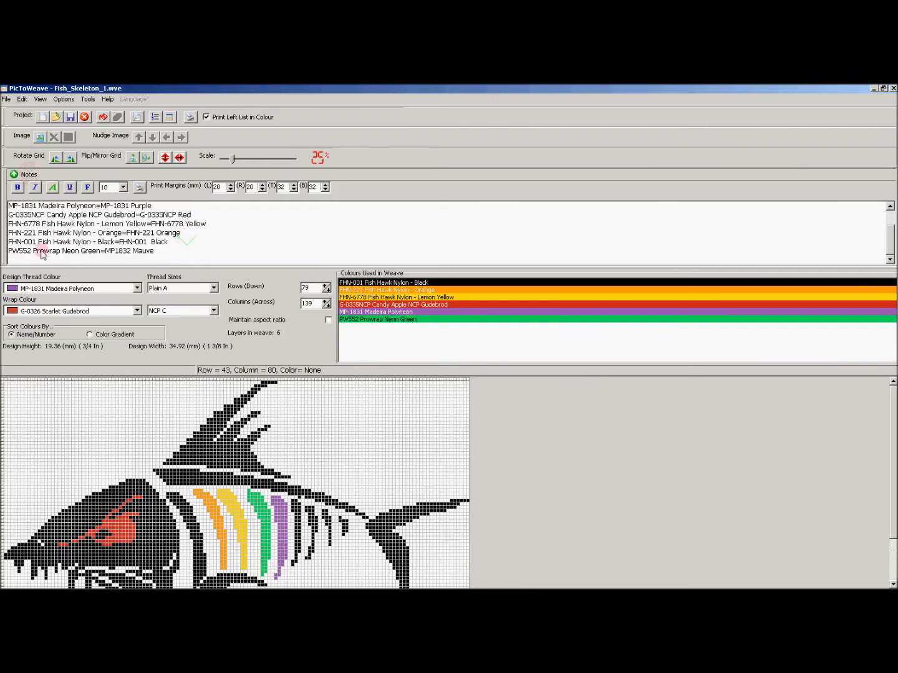
click(21, 255)
click(143, 176)
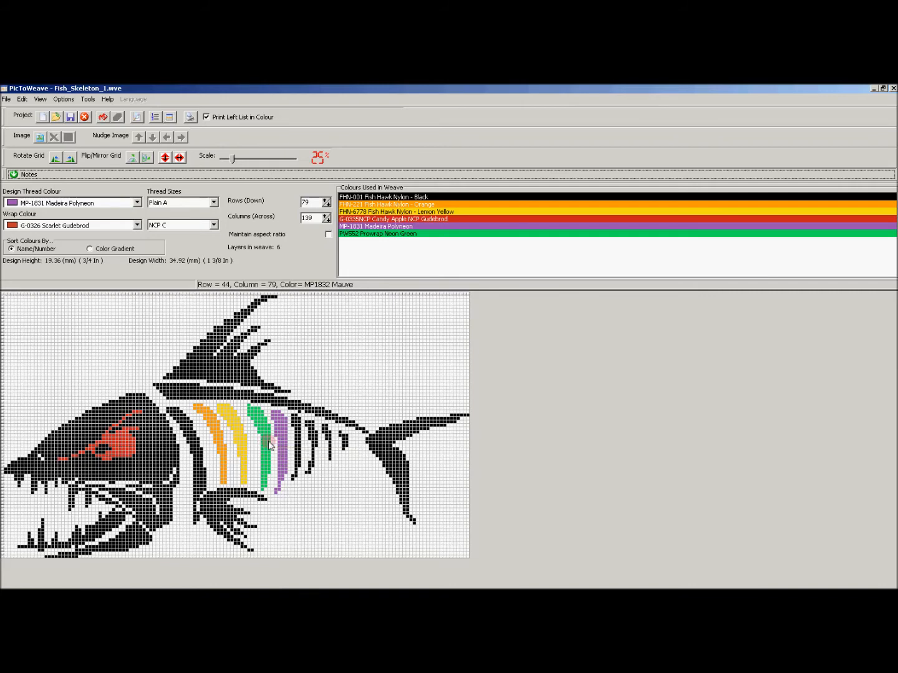
click(129, 173)
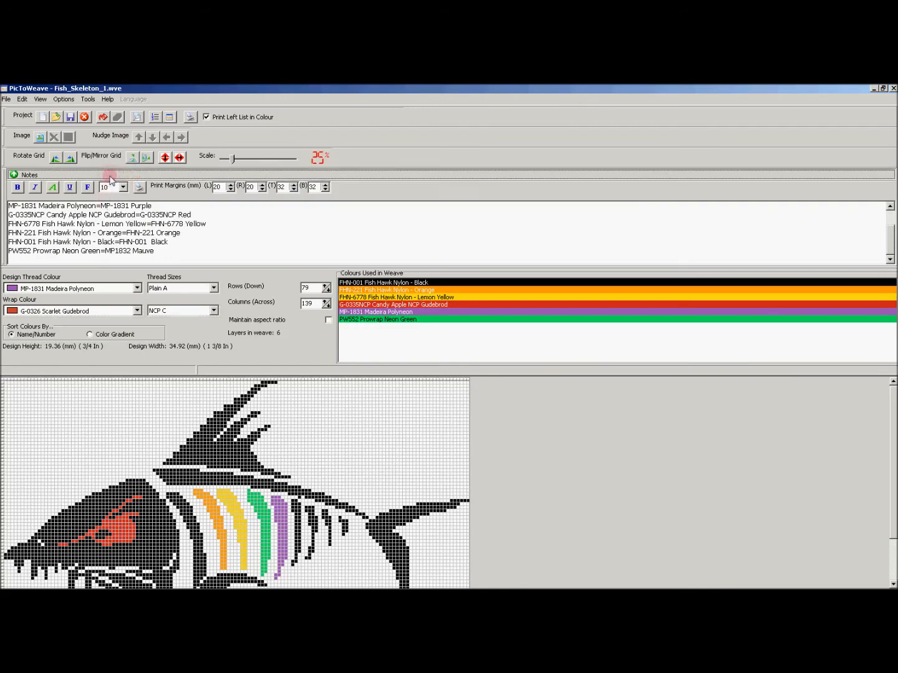
click(110, 176)
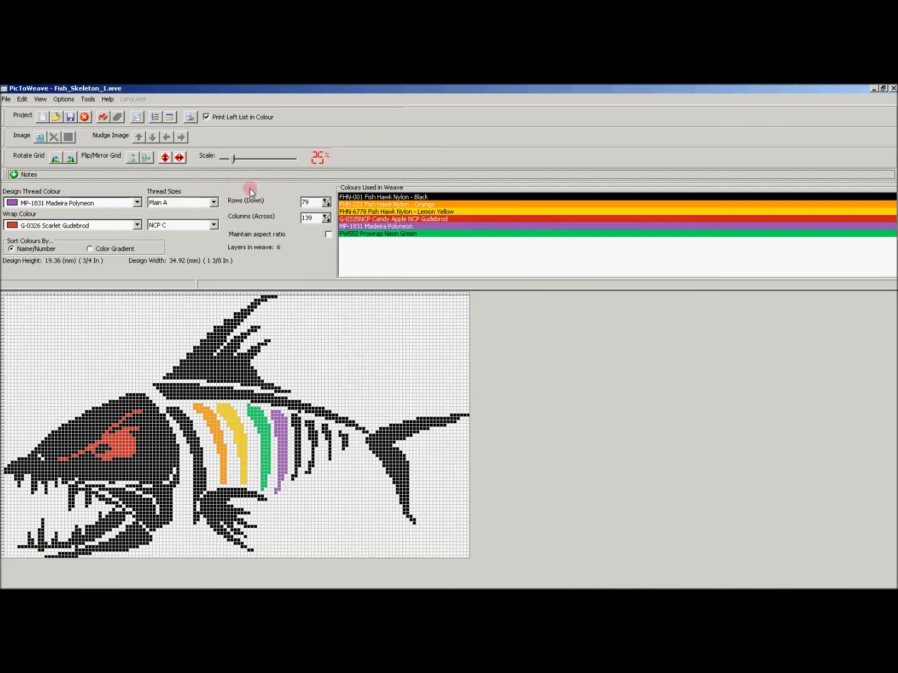
Reopen the Fish_Skeleton_1 weave file and acknowledge the thread alias notice.
click(56, 117)
click(375, 269)
click(642, 475)
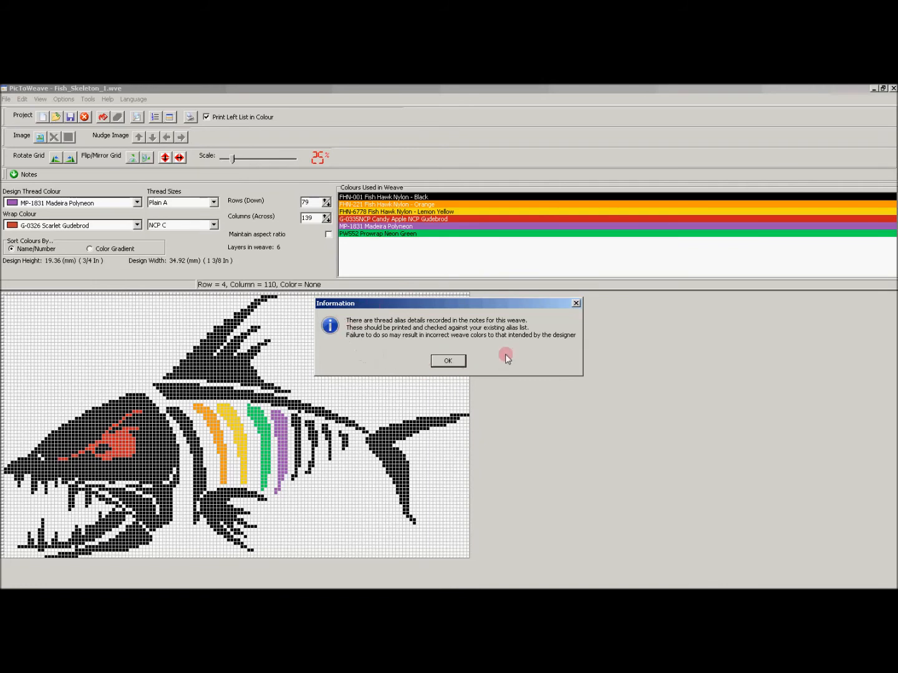
click(448, 361)
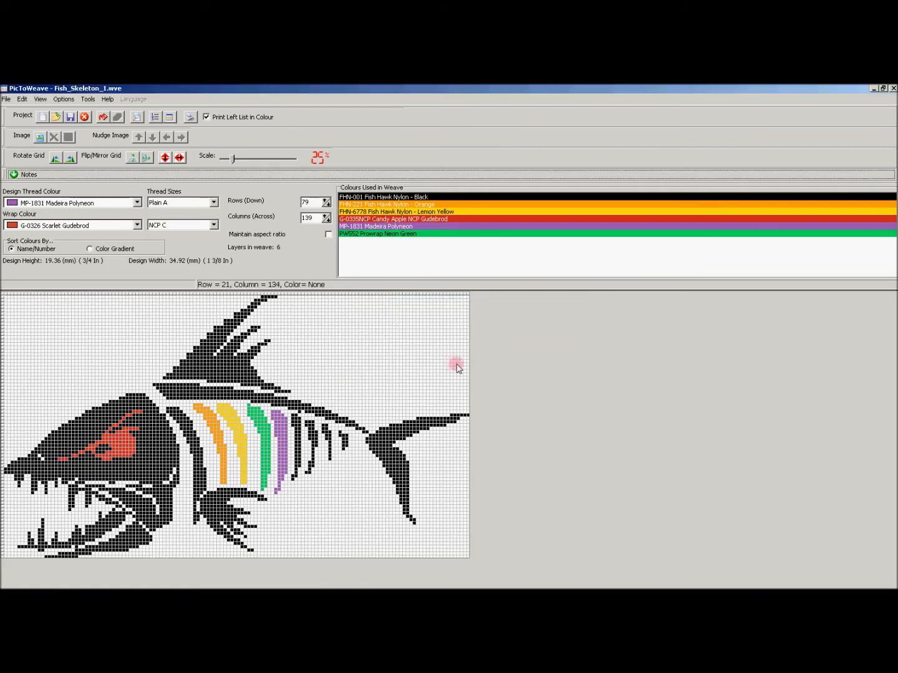
Open the thread alias names, compare the entries with the colours used in the weave, and cancel without editing.
click(87, 99)
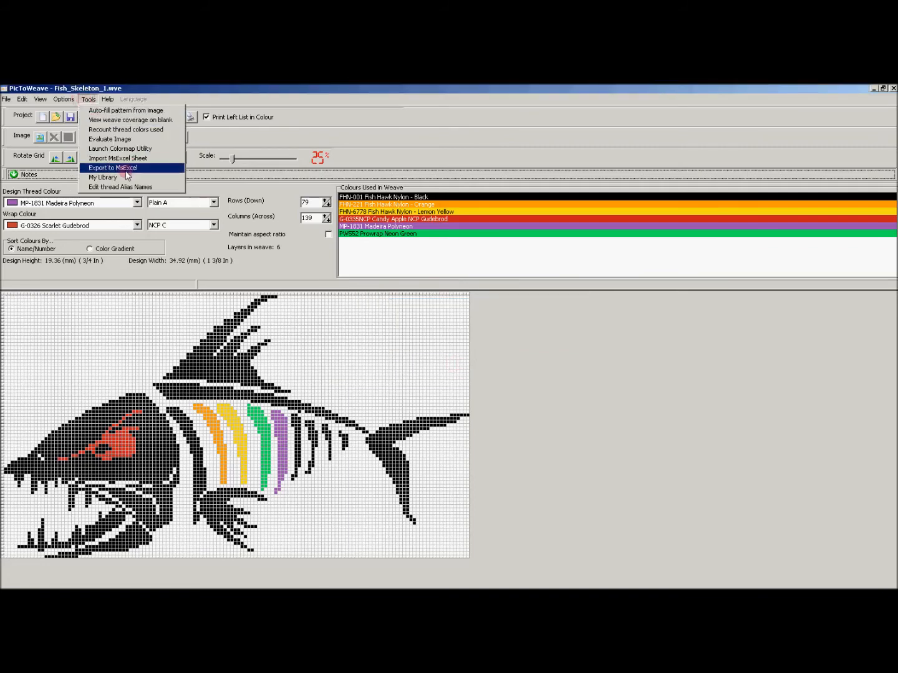
click(142, 187)
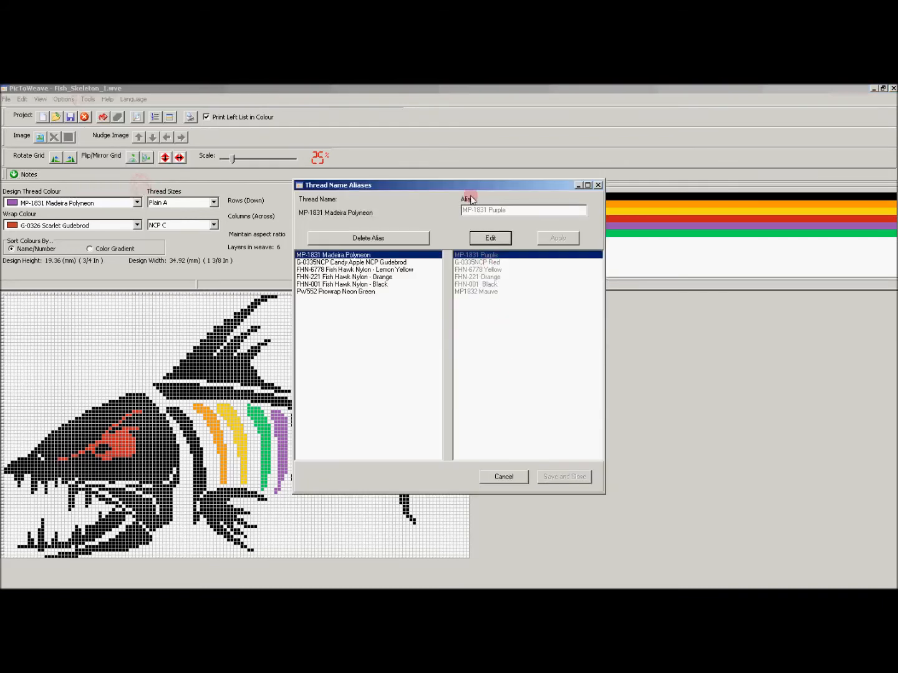
drag(474, 189, 536, 287)
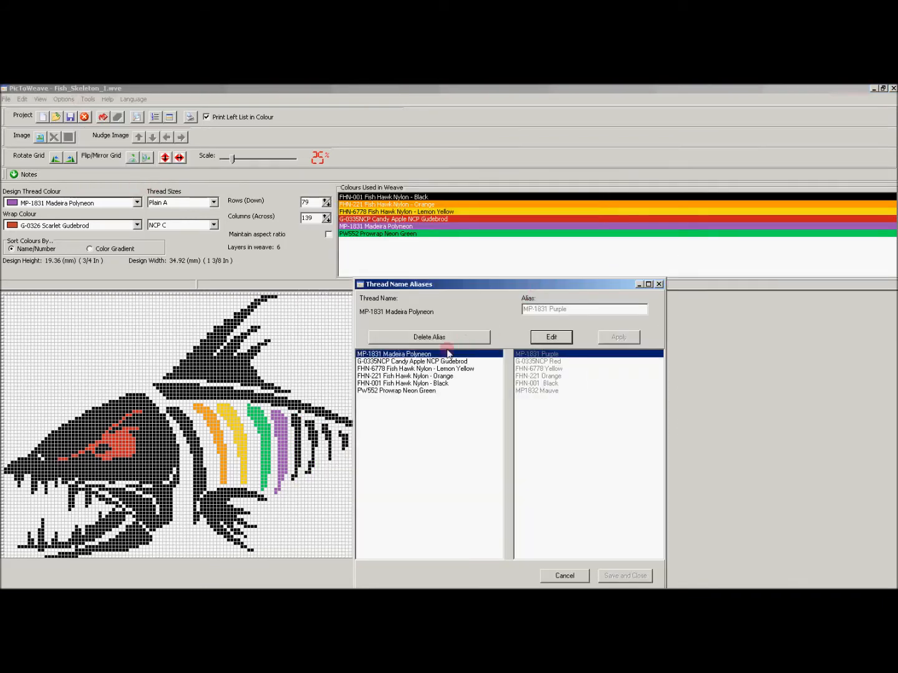
click(424, 390)
click(438, 355)
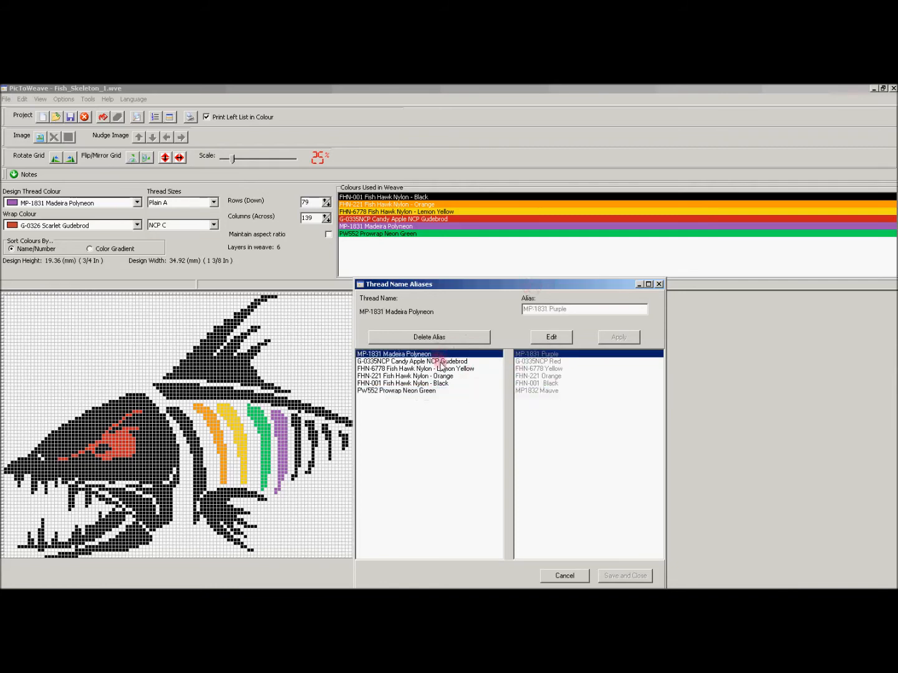
click(441, 361)
click(444, 391)
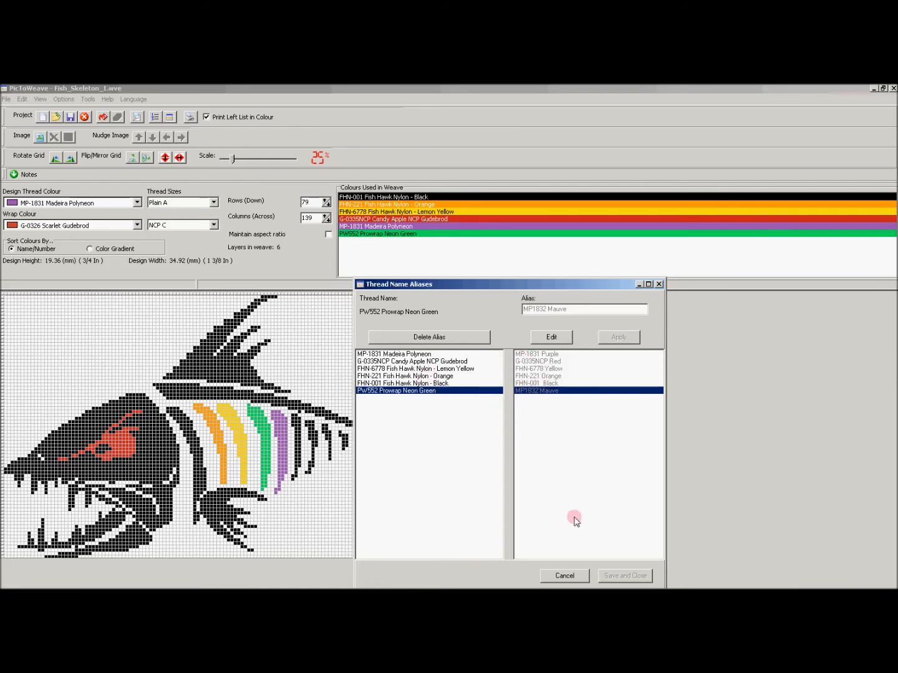
drag(500, 279, 491, 207)
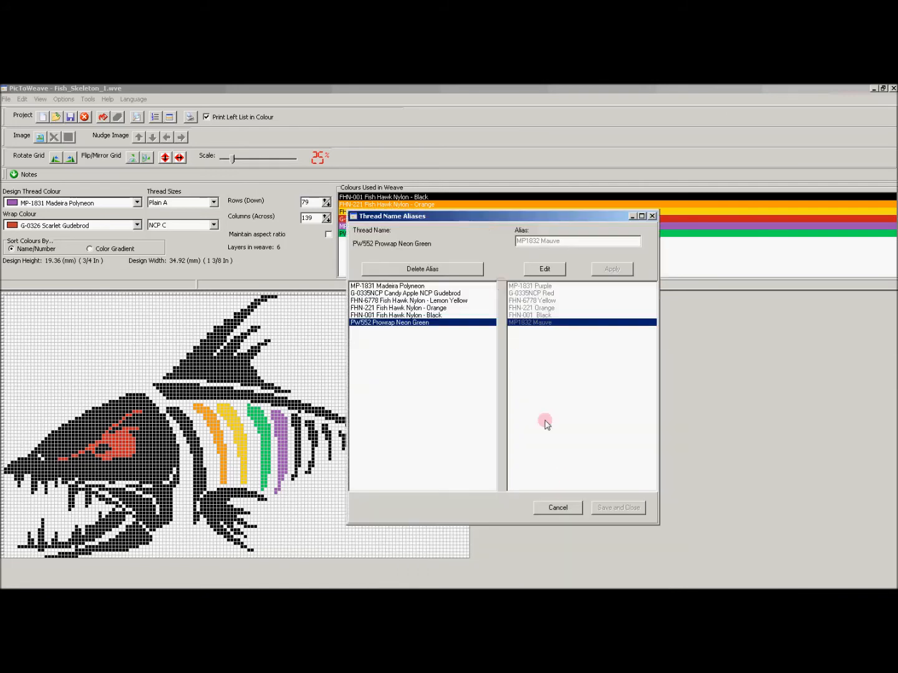
click(566, 508)
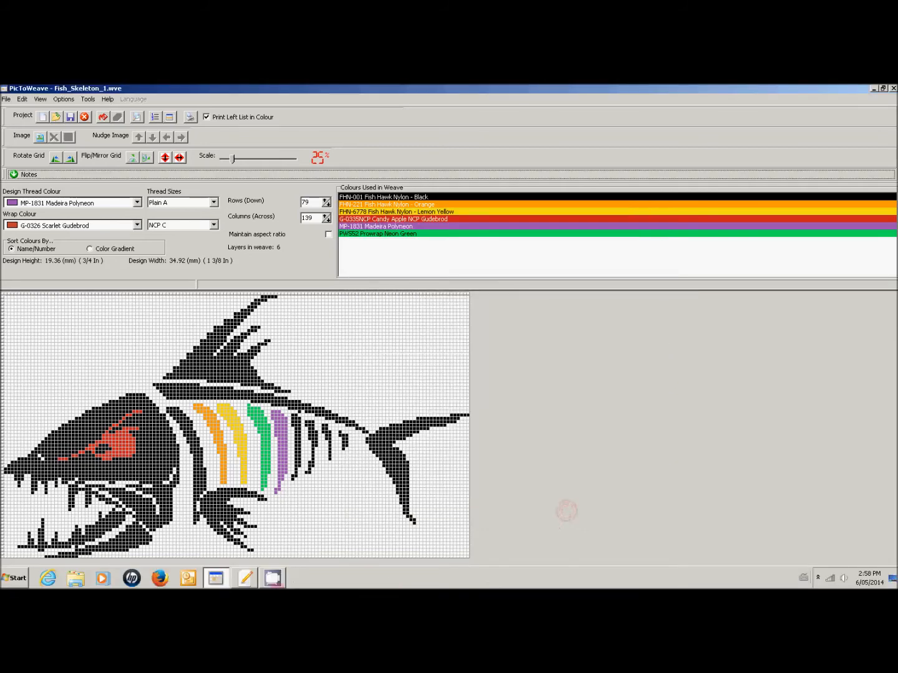
Switch to RJ TextEd and save the alternative alias list as ThreadAliasNames.txt in the PicToWeave folder.
click(247, 577)
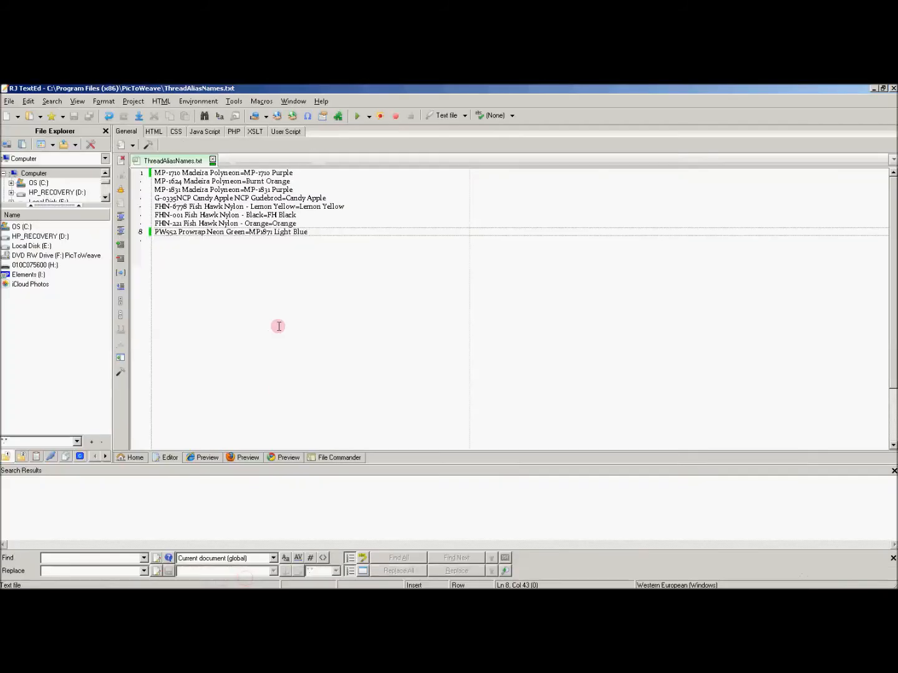
click(10, 102)
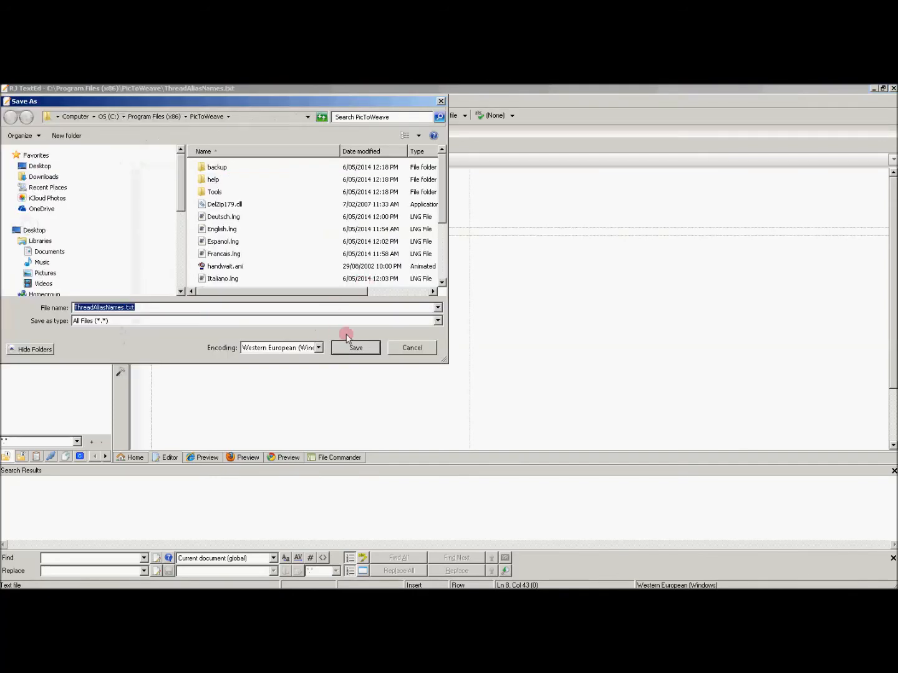
click(368, 351)
click(486, 344)
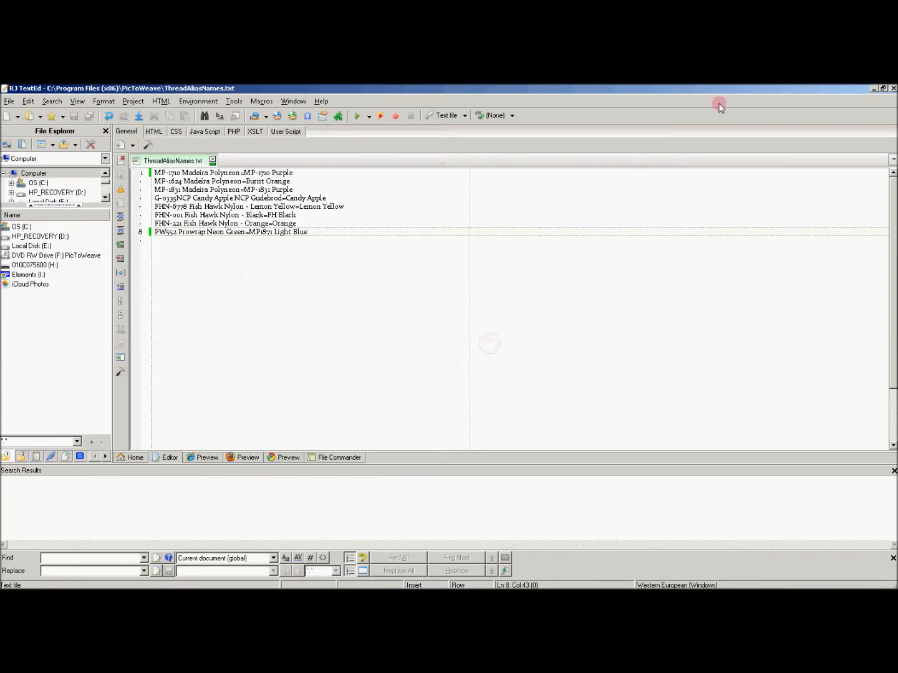
Switch back to PicToWeave, open the thread alias names for editing and acknowledge the alias conflict warning.
click(873, 88)
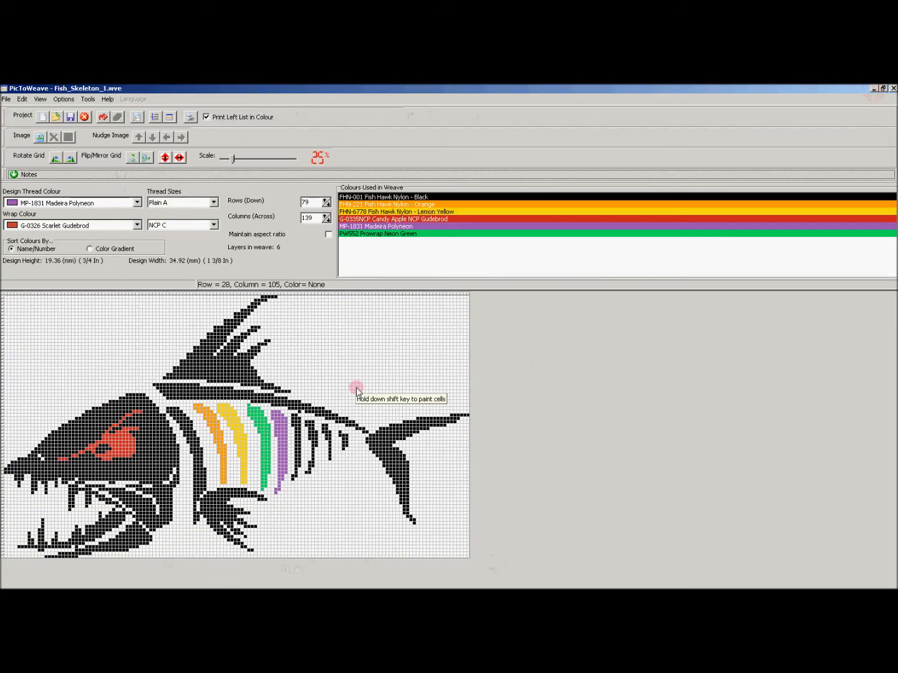
click(88, 99)
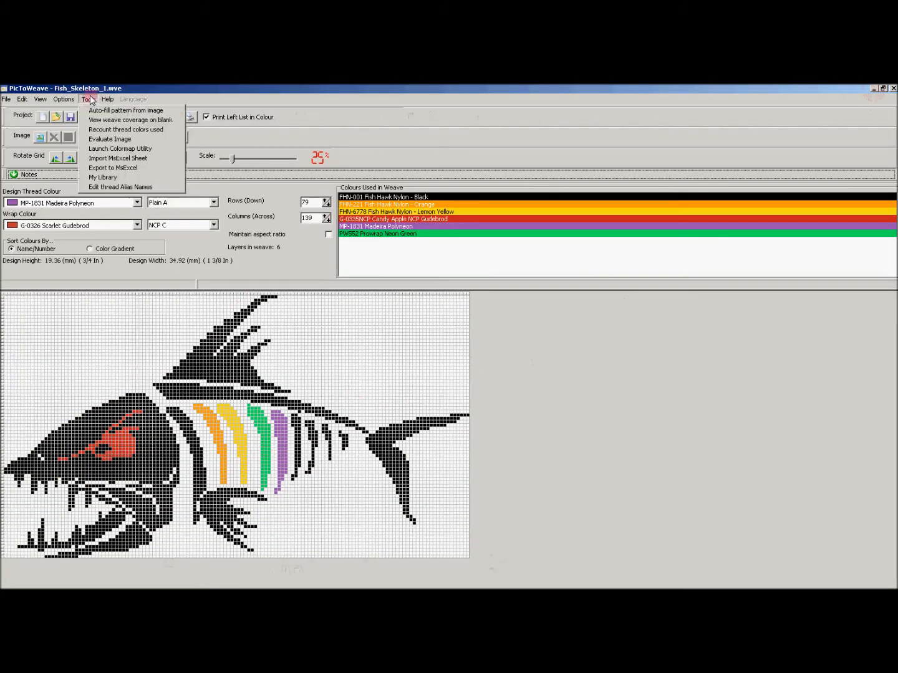
click(120, 187)
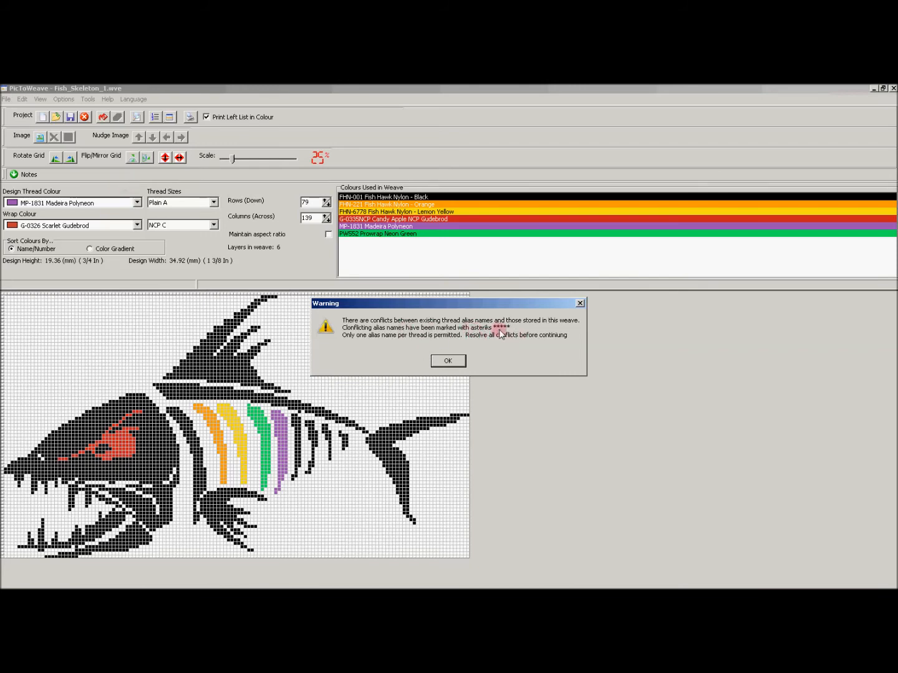
click(448, 360)
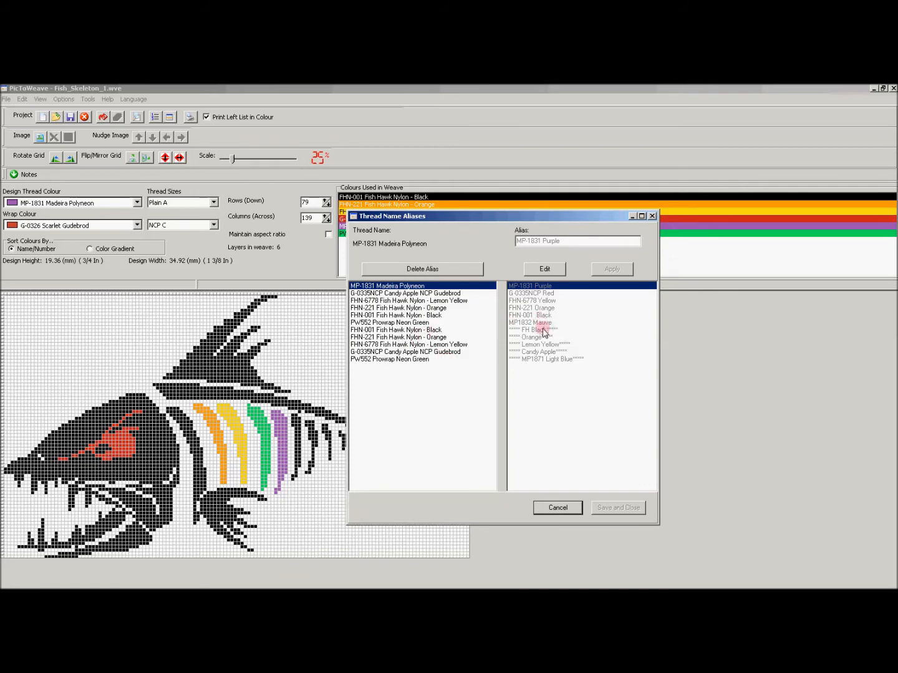
Inspect each asterisk-marked conflicting alias, from the Fish Hawk Nylon Black entry through the Prowrap Neon Green entry.
click(414, 331)
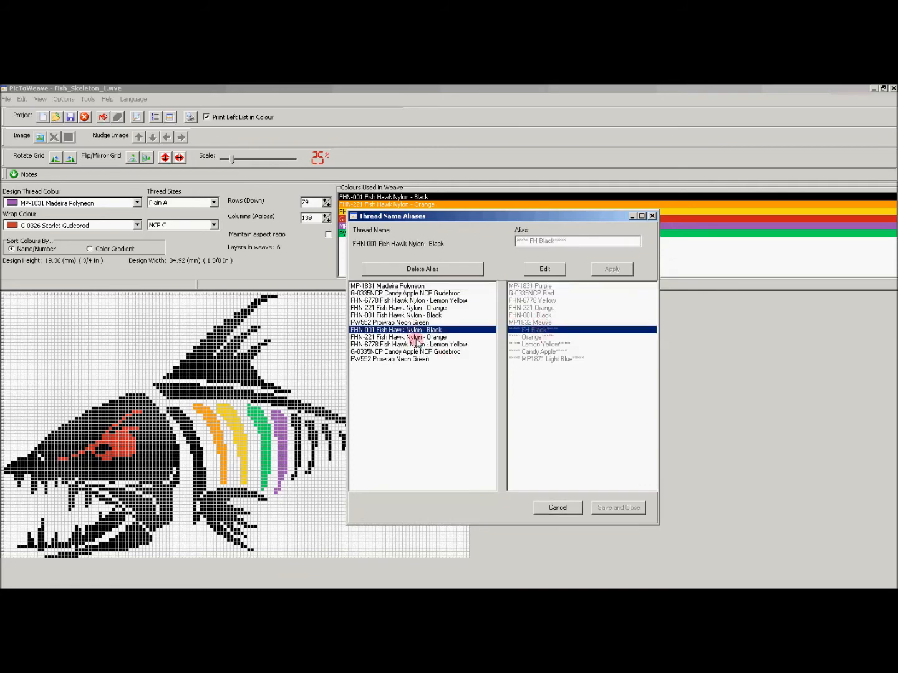
click(415, 338)
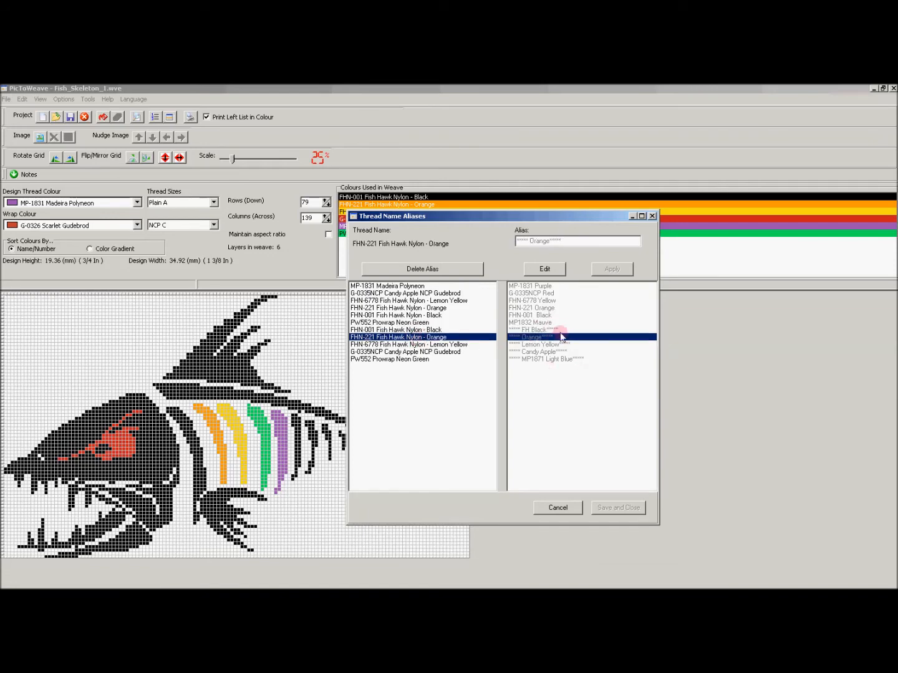
click(450, 345)
click(444, 352)
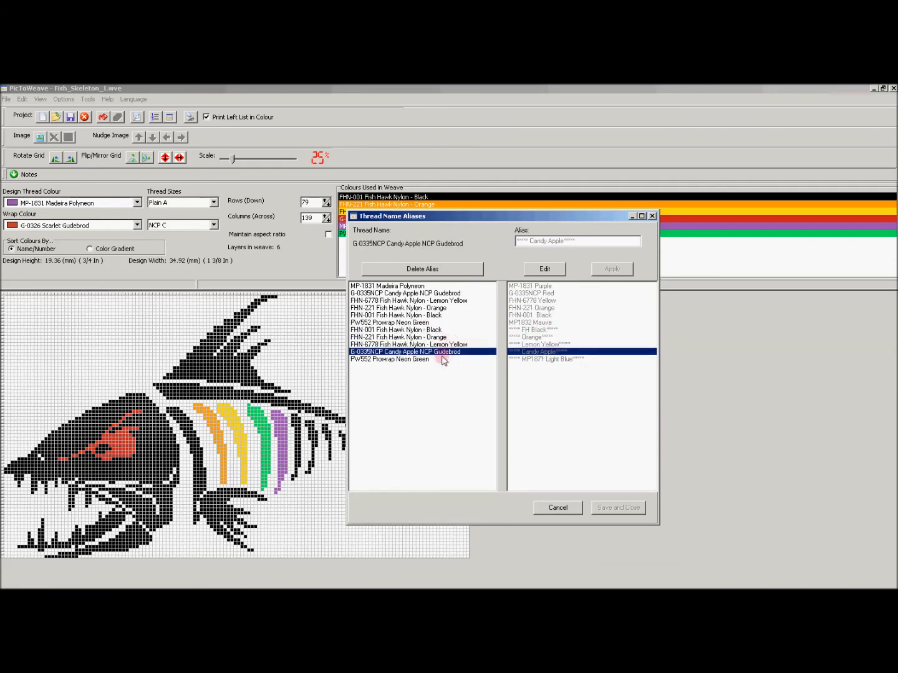
click(416, 360)
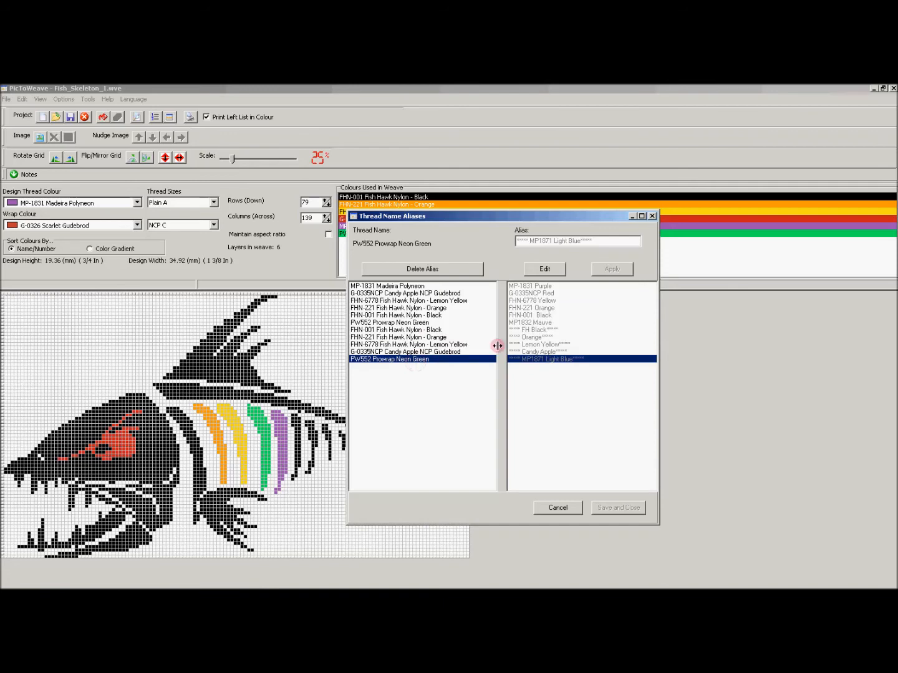
Compare the two FHN-001 Fish Hawk Nylon - Black aliases and delete the conflicting FH Black one.
click(410, 330)
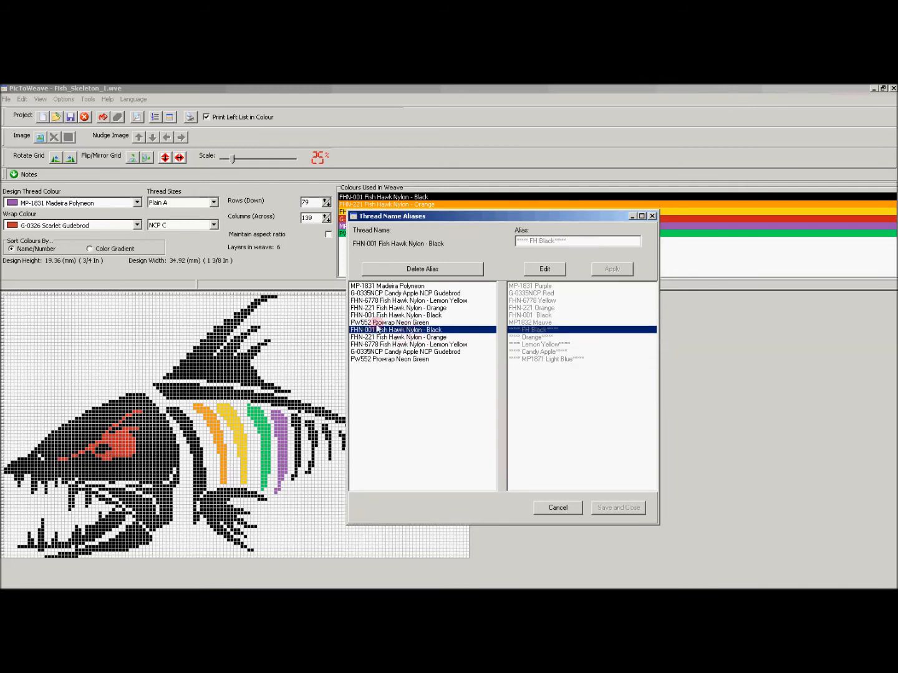
click(394, 316)
click(396, 329)
click(418, 272)
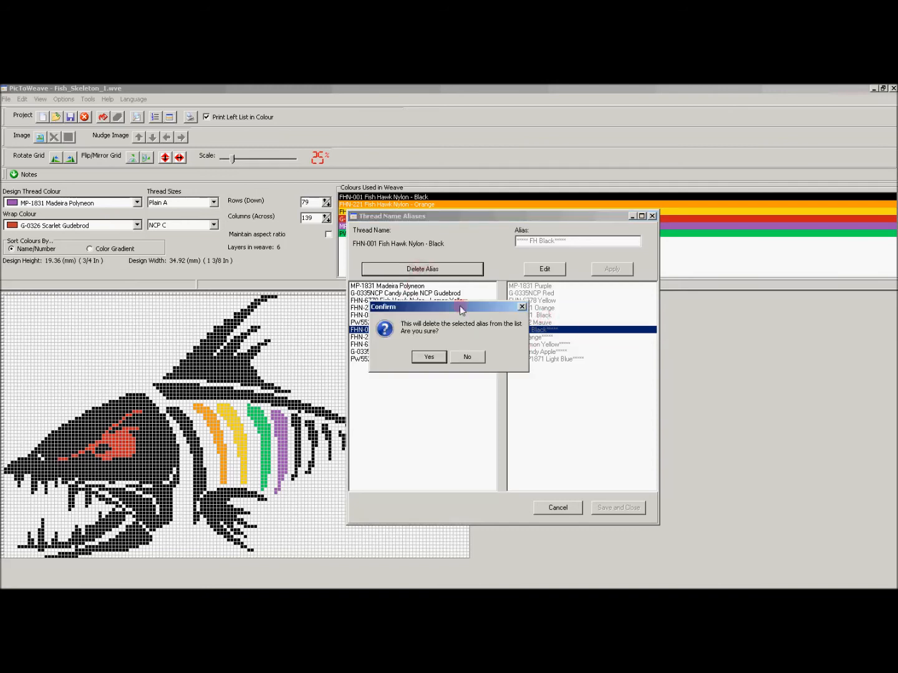
click(430, 357)
click(441, 357)
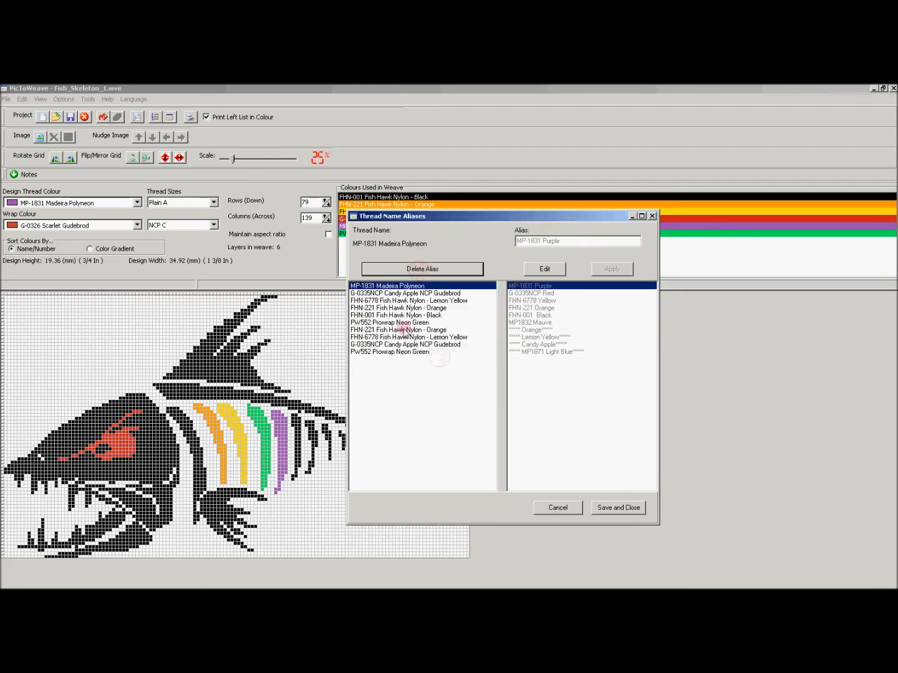
Delete the asterisk-marked Orange alias of FHN-221 Fish Hawk Nylon - Orange and acknowledge the weave notes message.
click(404, 330)
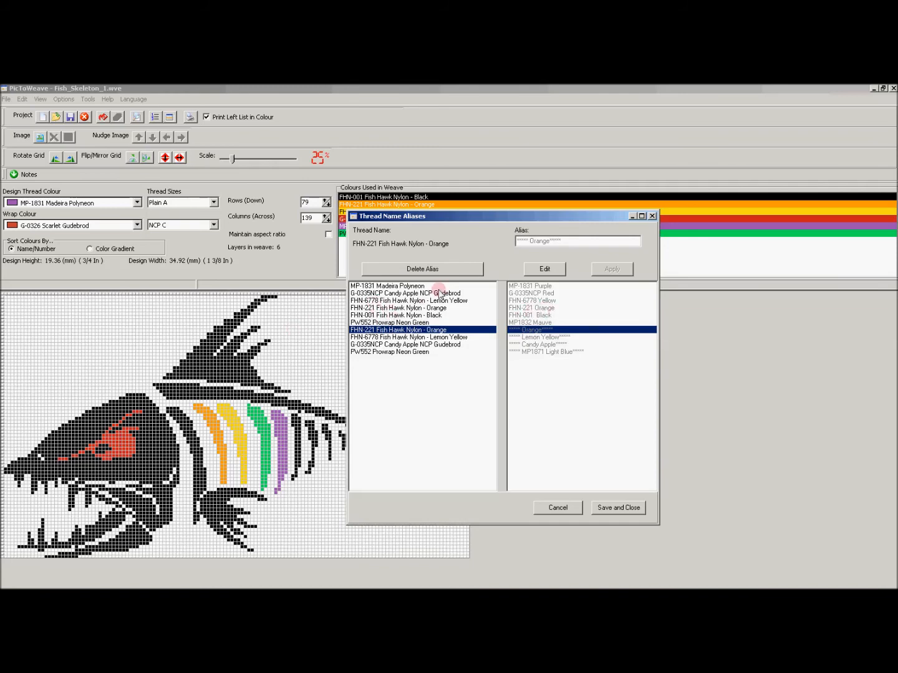
click(443, 273)
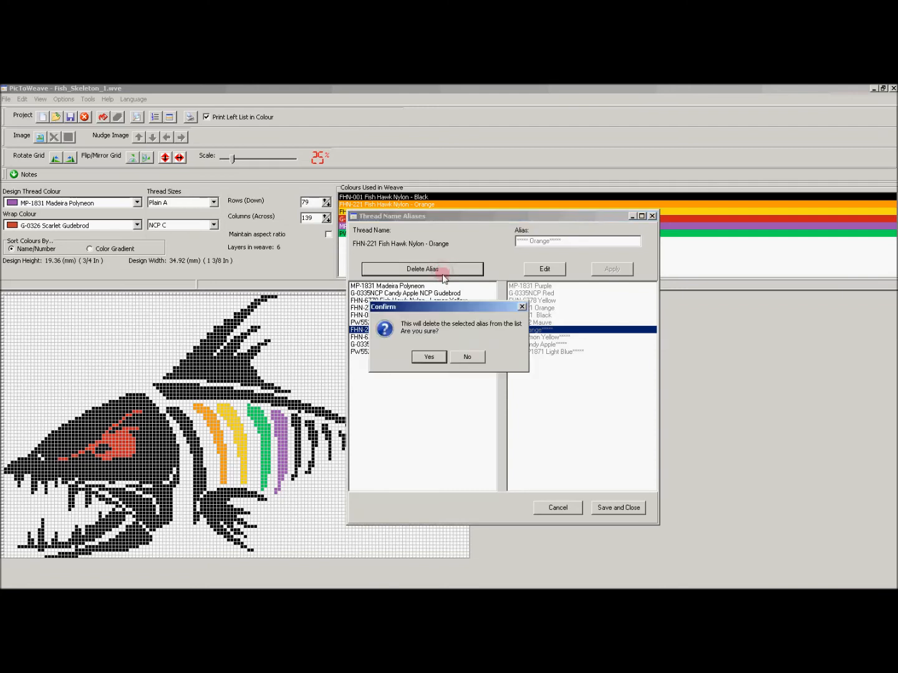
click(437, 354)
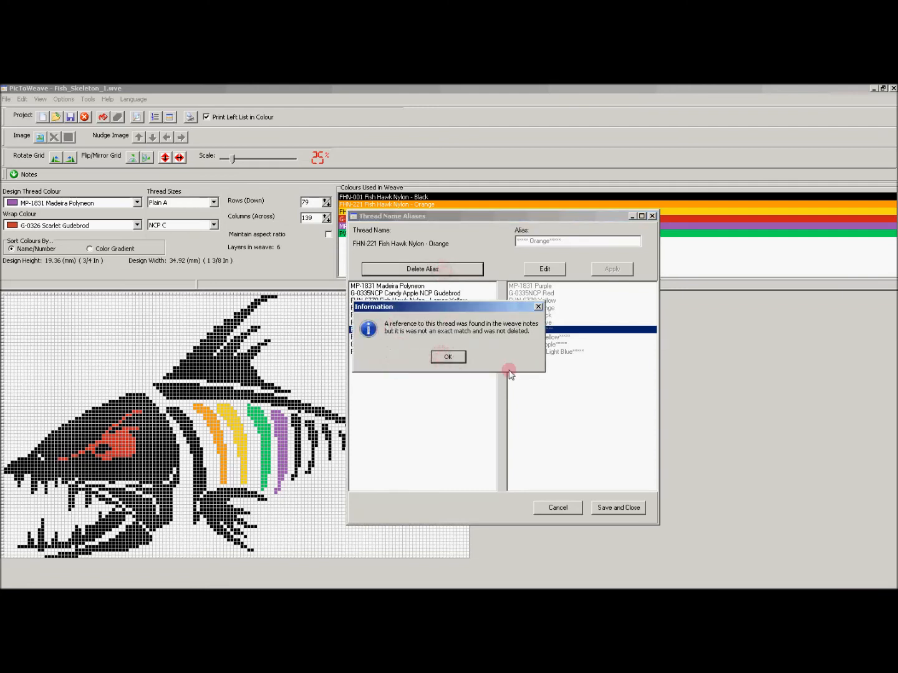
click(446, 357)
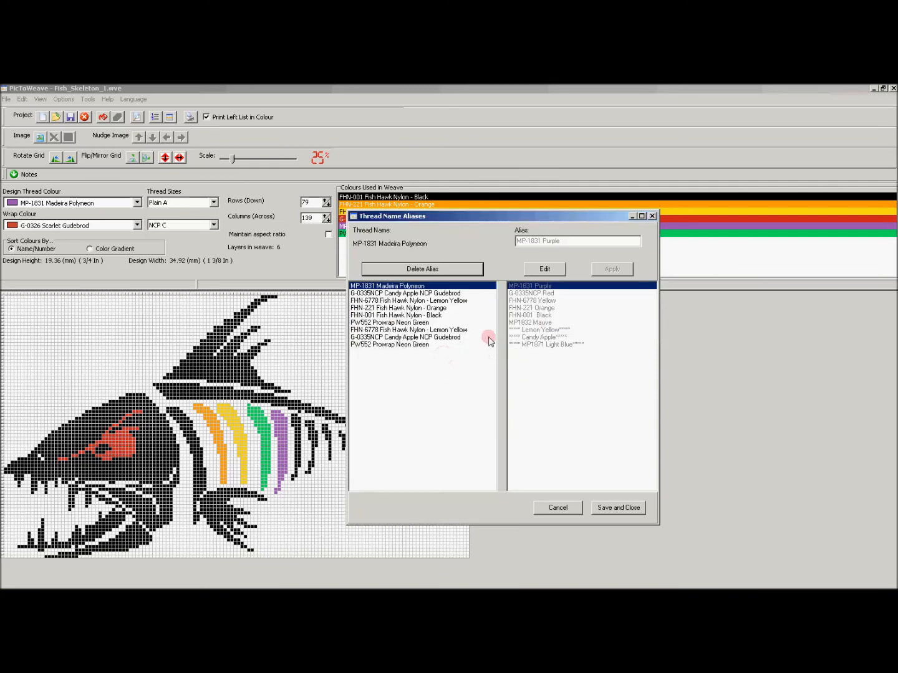
Compare the two FHN-6778 Fish Hawk Nylon - Lemon Yellow aliases and delete the FHN-6778 Yellow one.
click(446, 331)
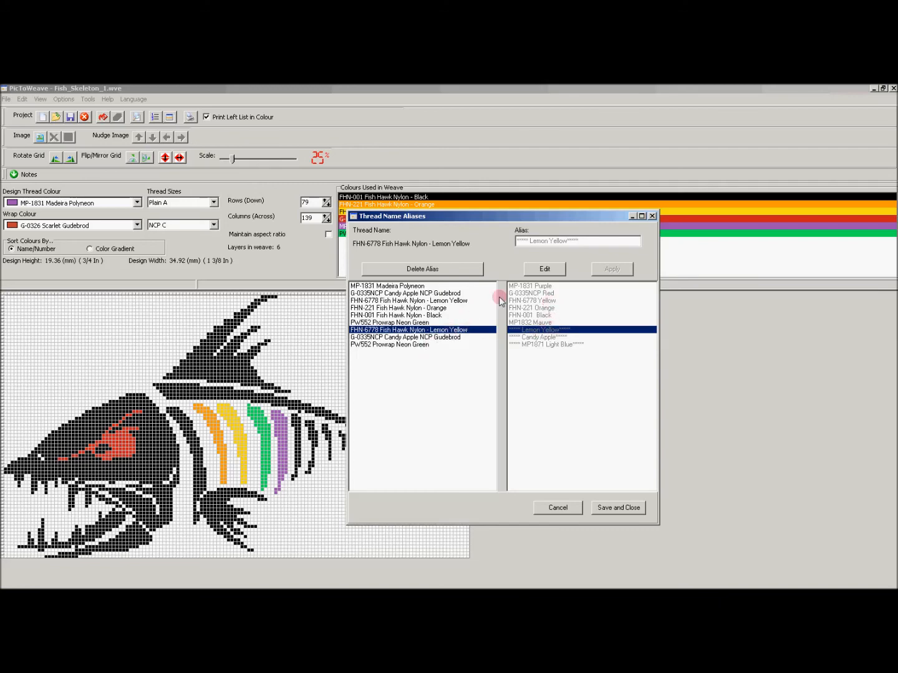
click(435, 301)
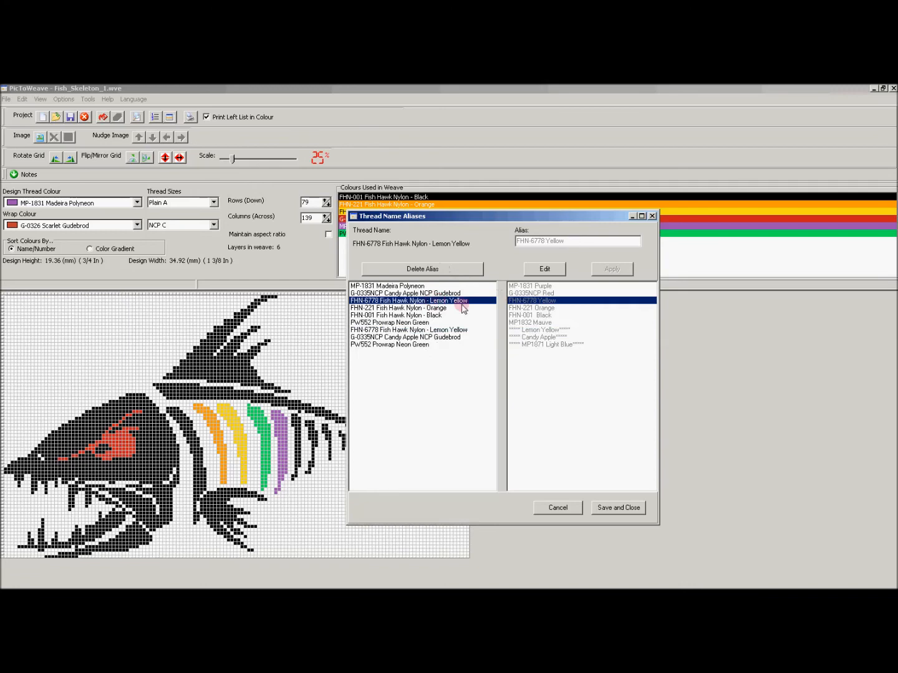
click(445, 269)
click(430, 356)
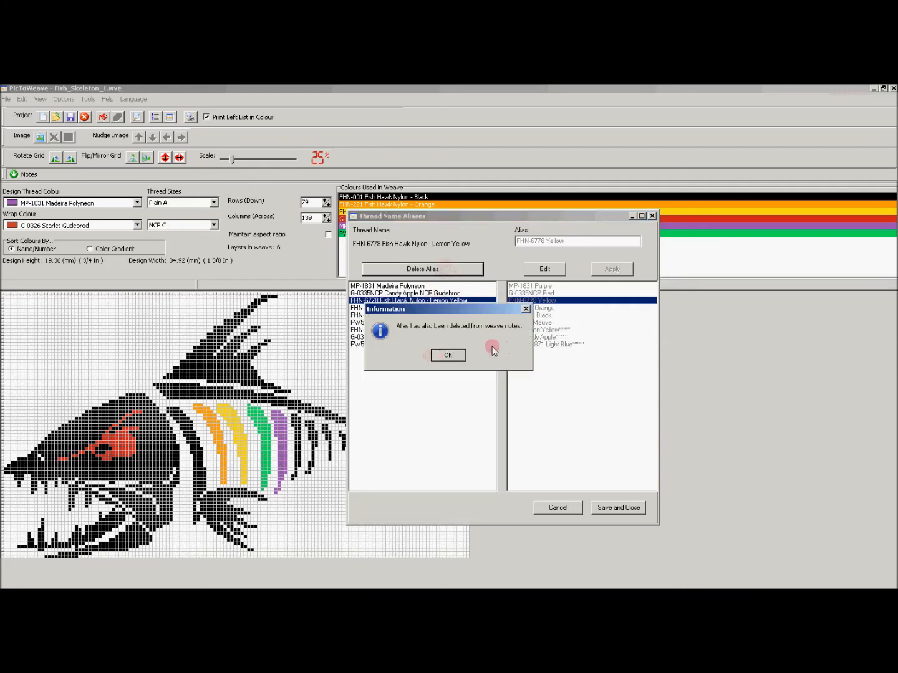
click(456, 356)
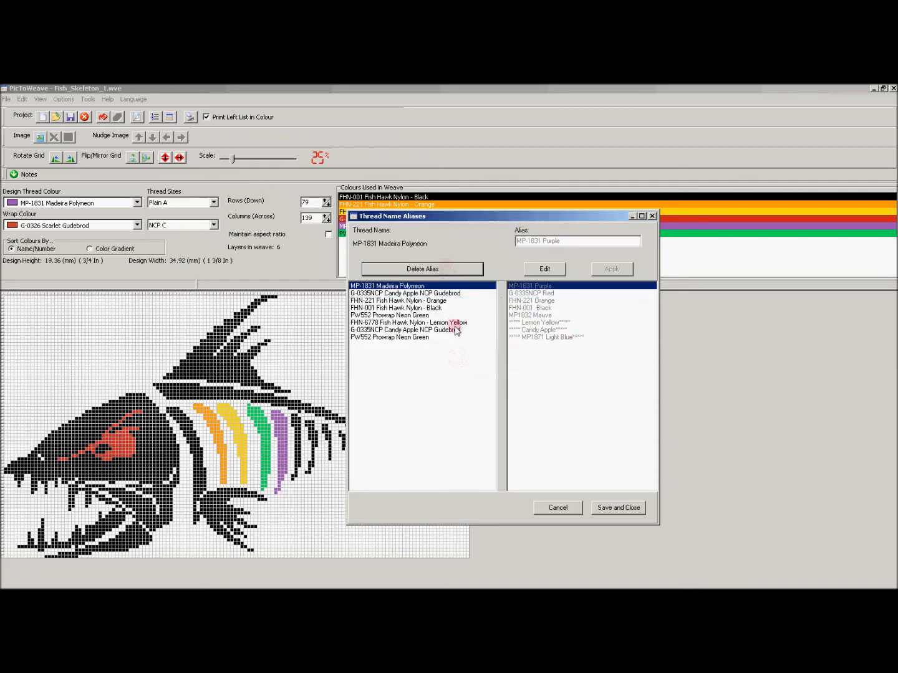
Delete the asterisk-marked Candy Apple alias of G-0335NCP Candy Apple NCP Gudebrod.
click(456, 330)
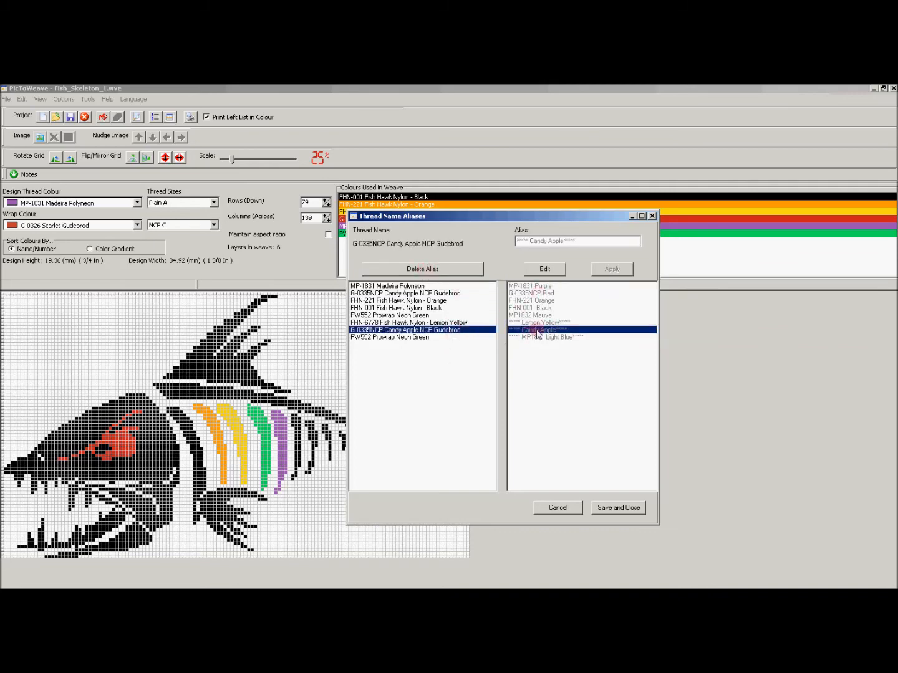
click(462, 275)
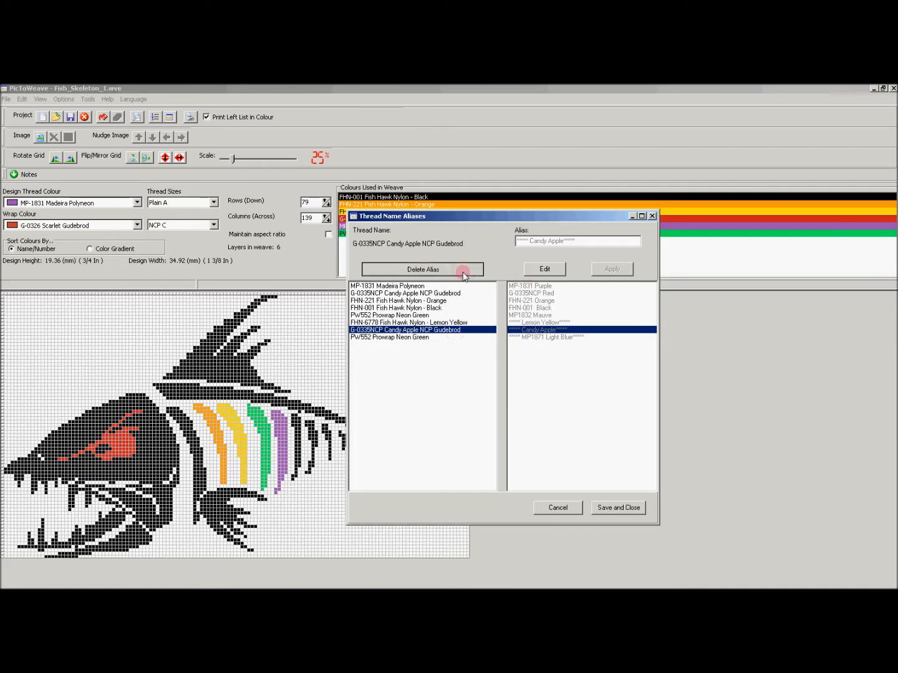
click(437, 358)
click(446, 359)
Delete the asterisk-marked MP1871 Light Blue alias of PW552 Prowrap Neon Green.
click(452, 346)
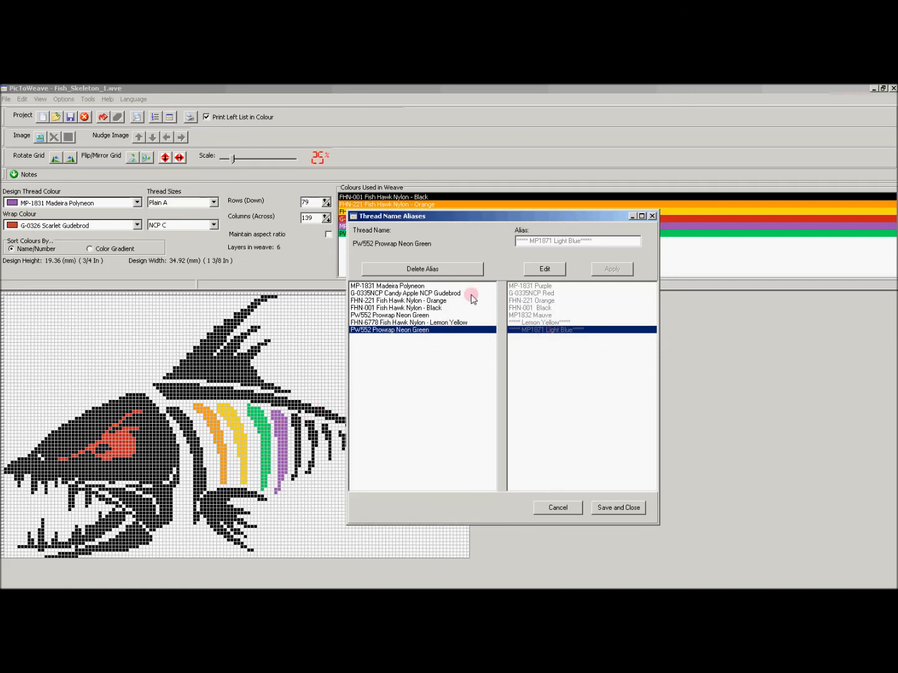
click(441, 268)
click(427, 357)
click(440, 357)
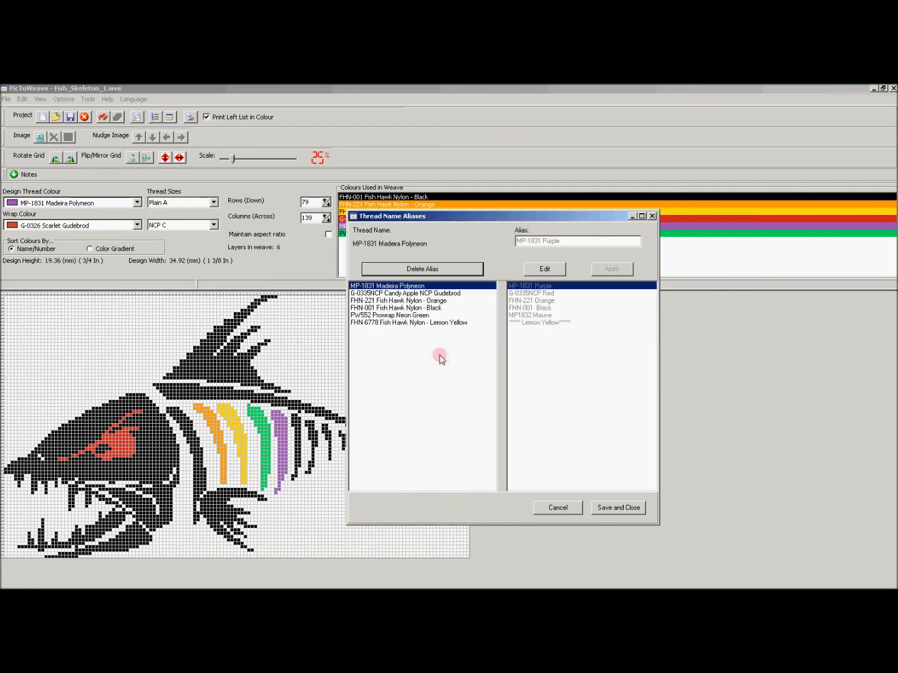
Remove the asterisks from the remaining FHN-6778 alias so it reads Lemon Yellow, apply it, and save and close the aliases.
click(409, 323)
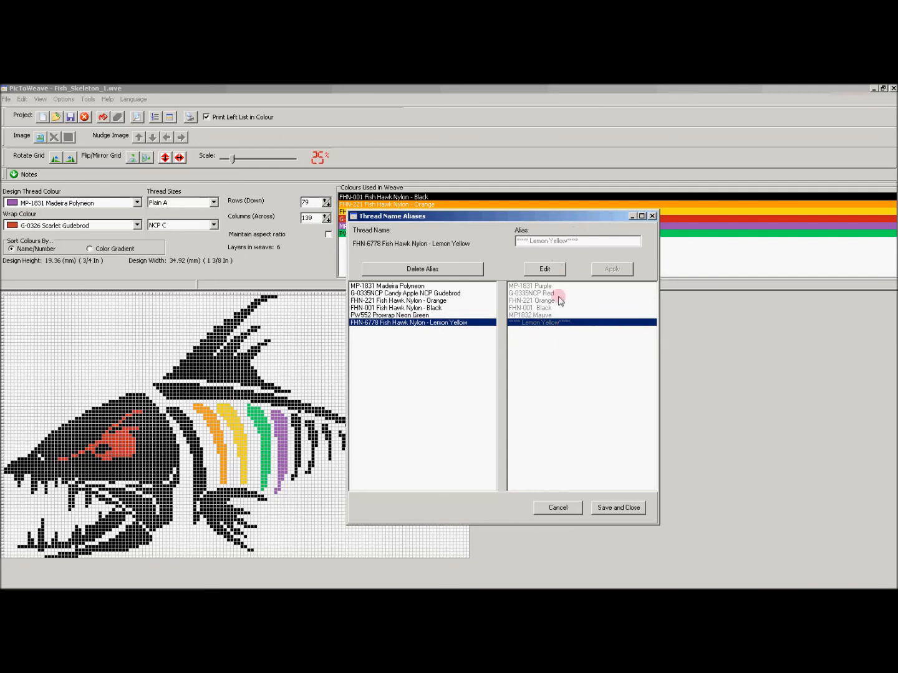
click(543, 268)
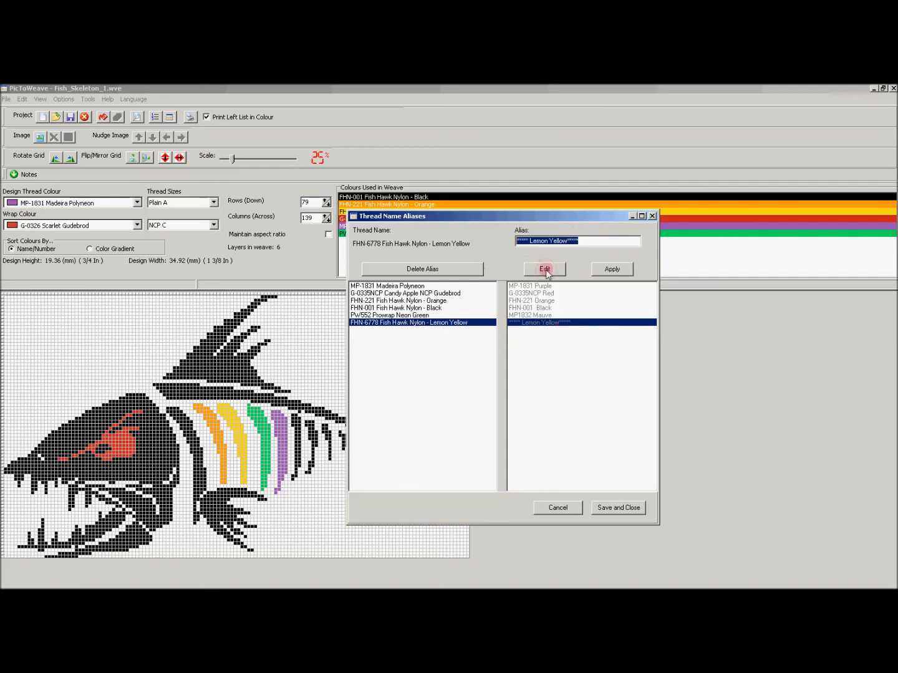
click(529, 240)
key(BackSpace)
key(BackSpace)
key(BackSpace)
key(BackSpace)
key(BackSpace)
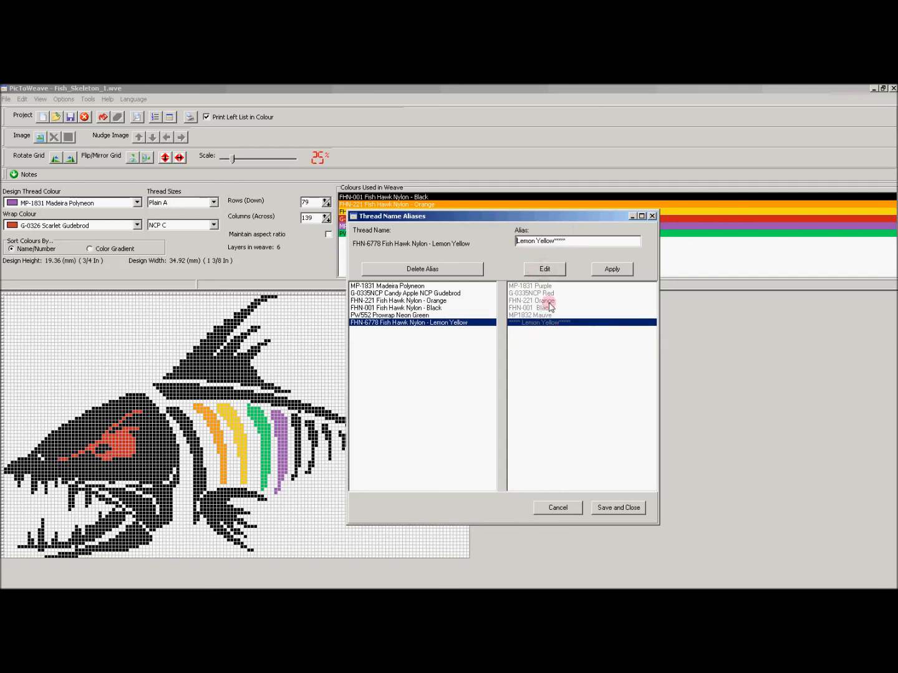
click(572, 242)
click(612, 269)
click(617, 508)
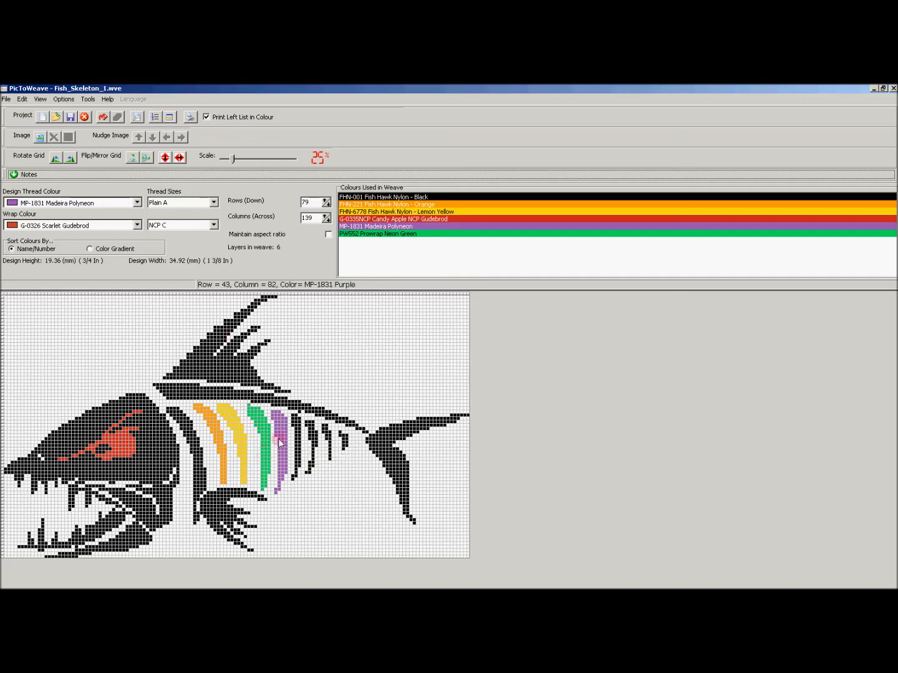
Review the coloured left list and the thread list with its colours used and thread alias details, closing each list.
click(154, 116)
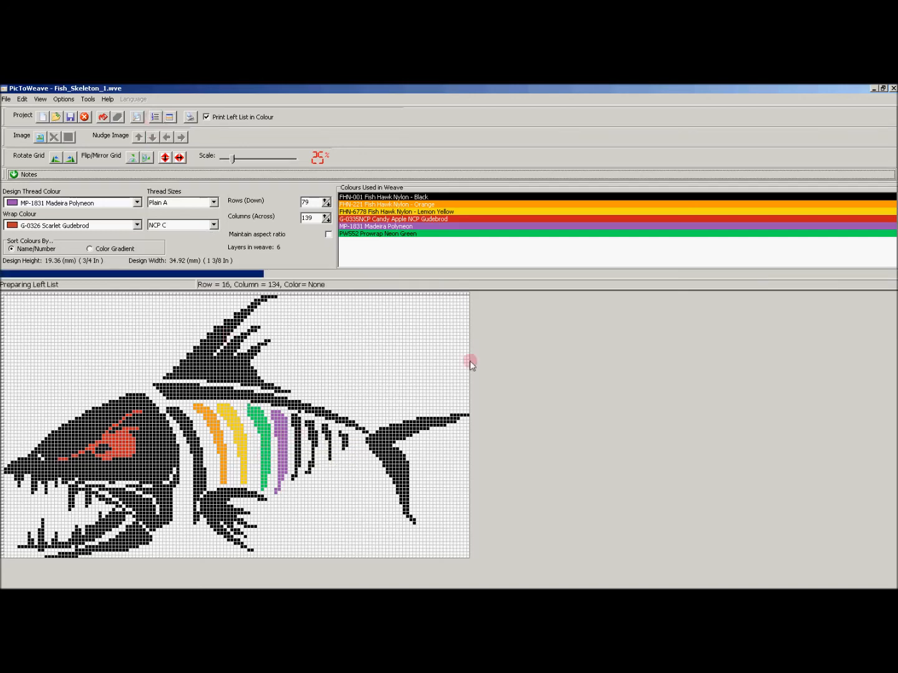
drag(632, 301, 637, 383)
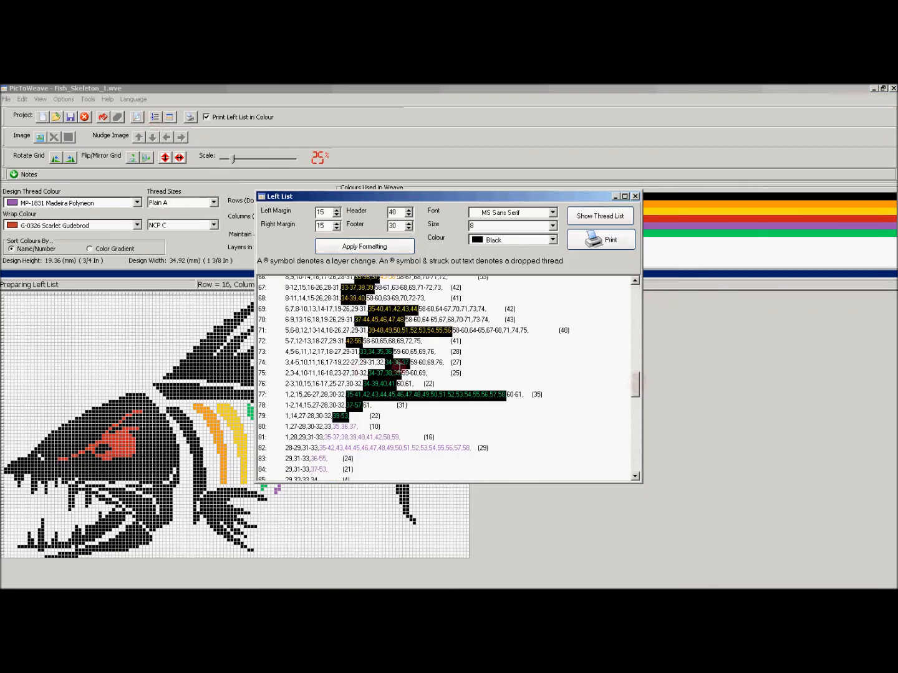
click(635, 197)
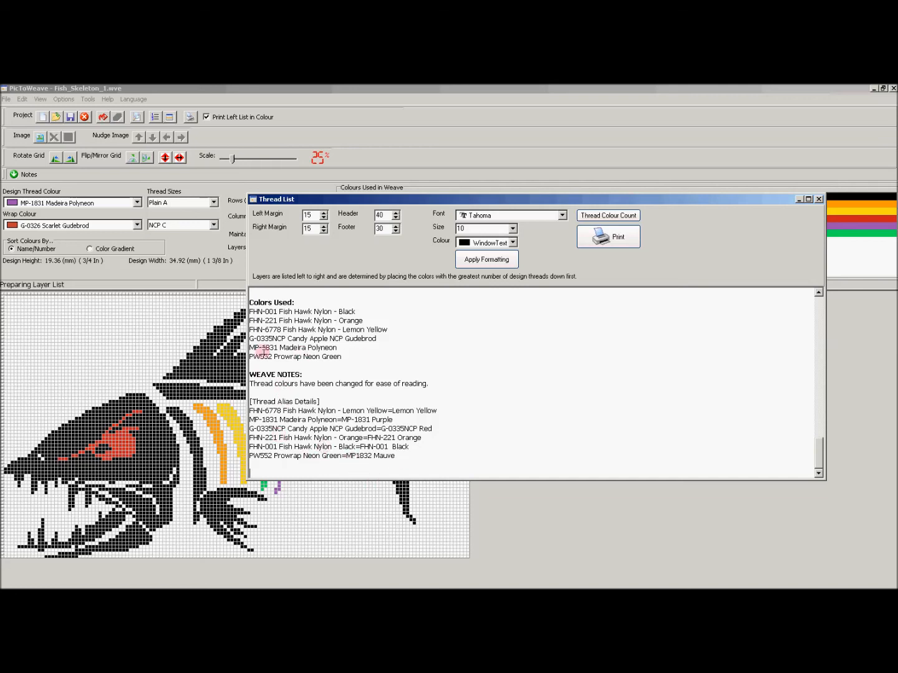
click(342, 357)
click(818, 200)
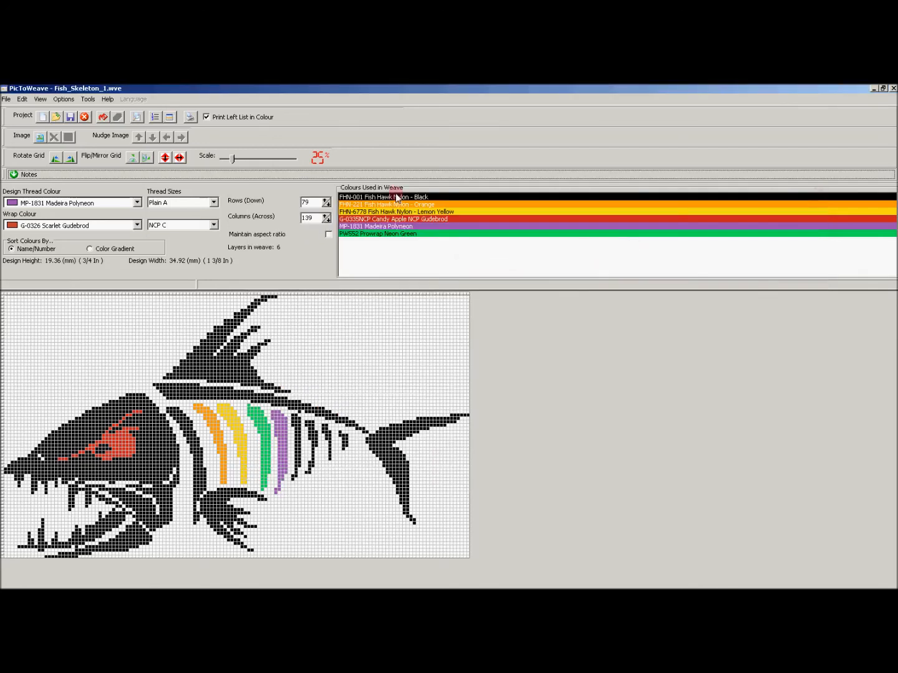